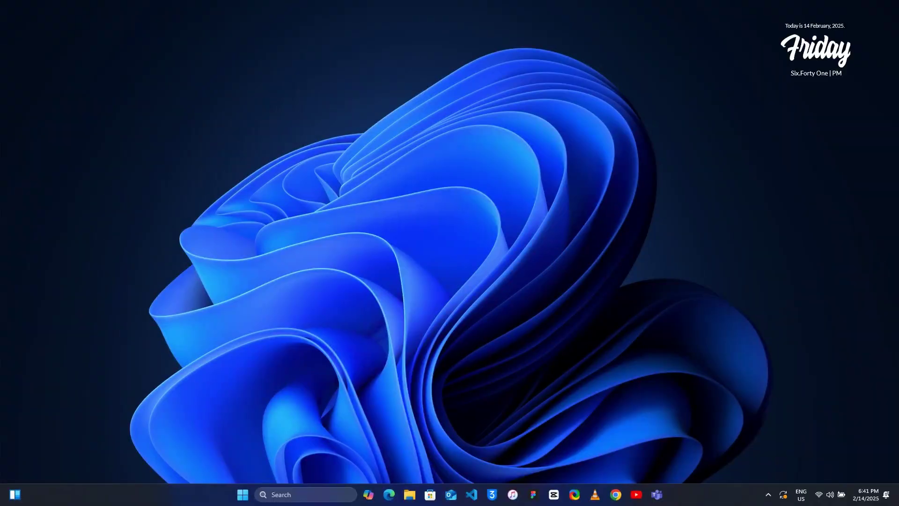
# Search Windows for 'create' to find the Create a restore point setting
pyautogui.click(277, 494)
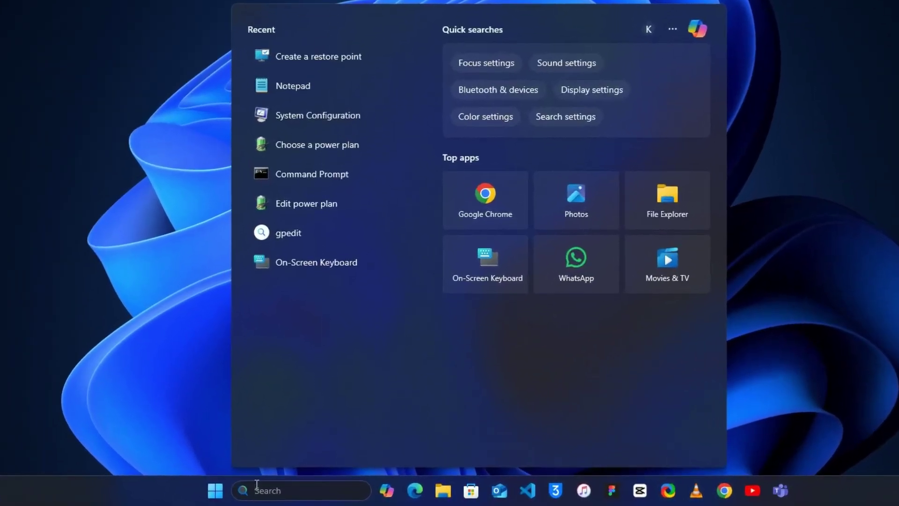
pyautogui.write('create')
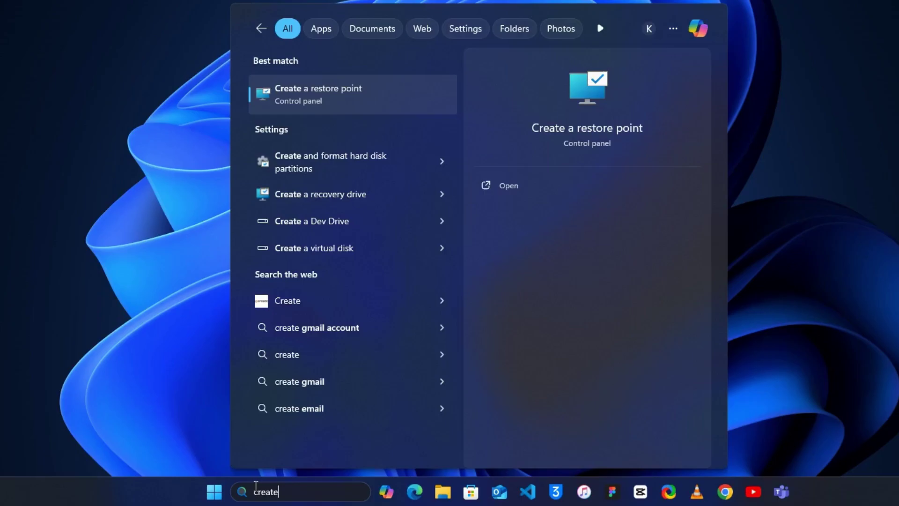
# Create a restore point described as 'windows optimization' and close System Properties
pyautogui.click(319, 94)
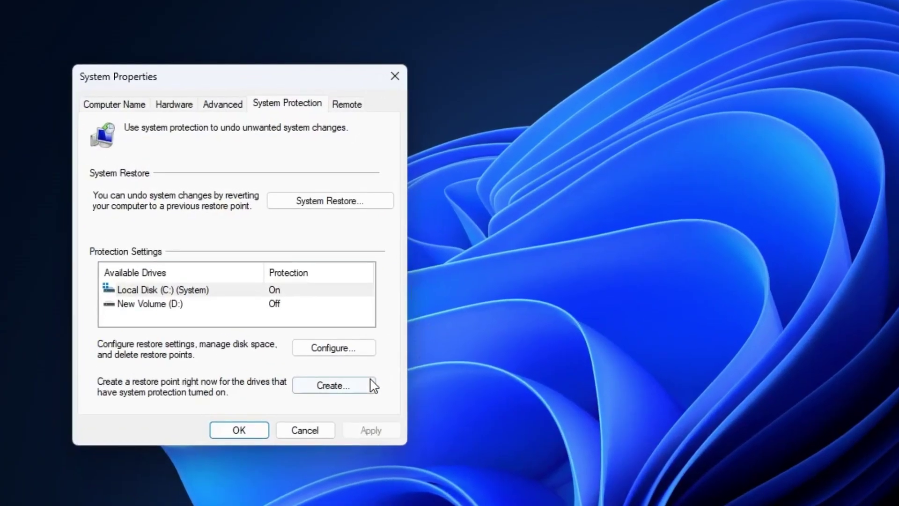
pyautogui.click(347, 387)
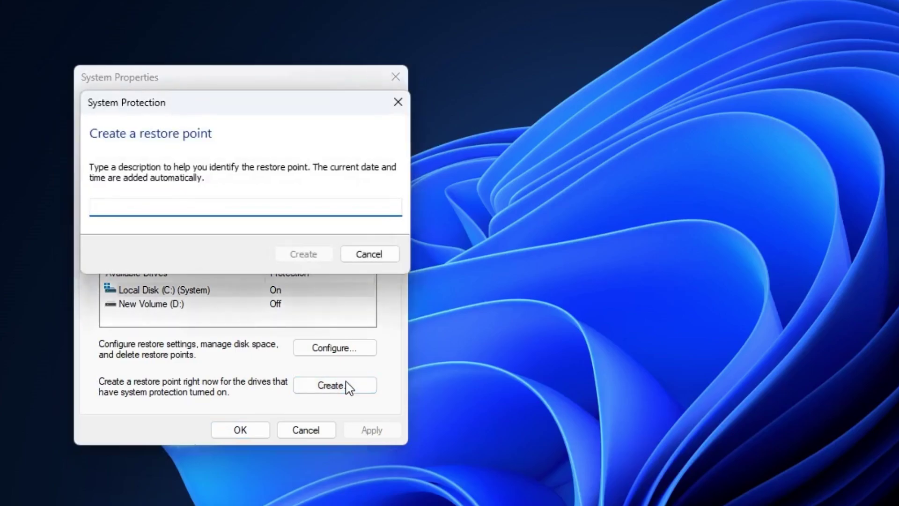
pyautogui.write('windows optimization')
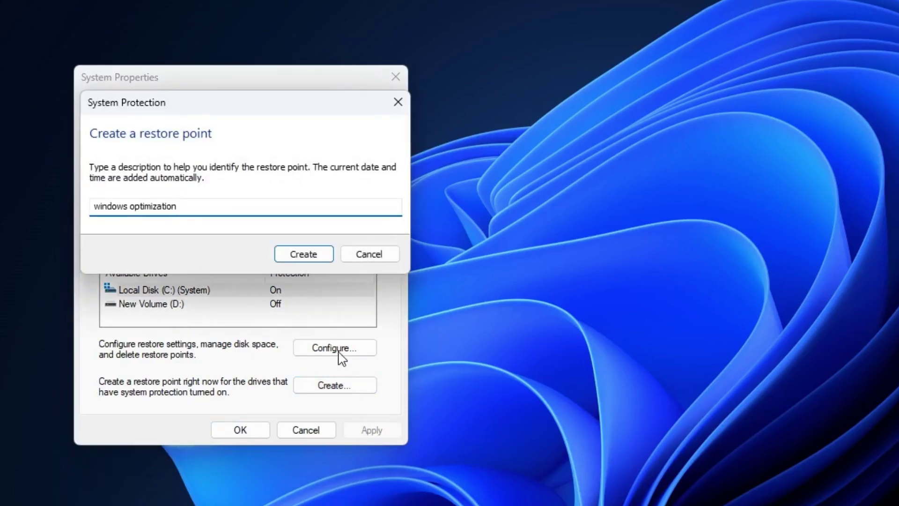
pyautogui.click(303, 256)
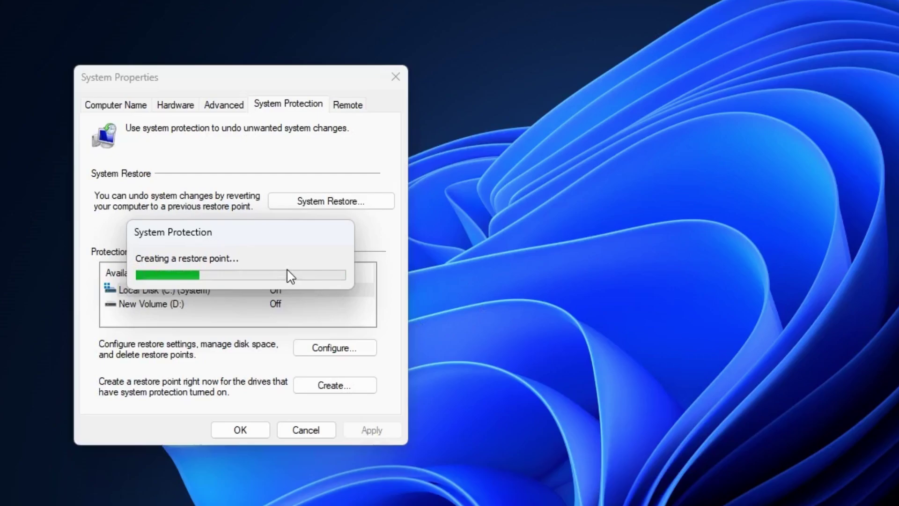
pyautogui.click(347, 273)
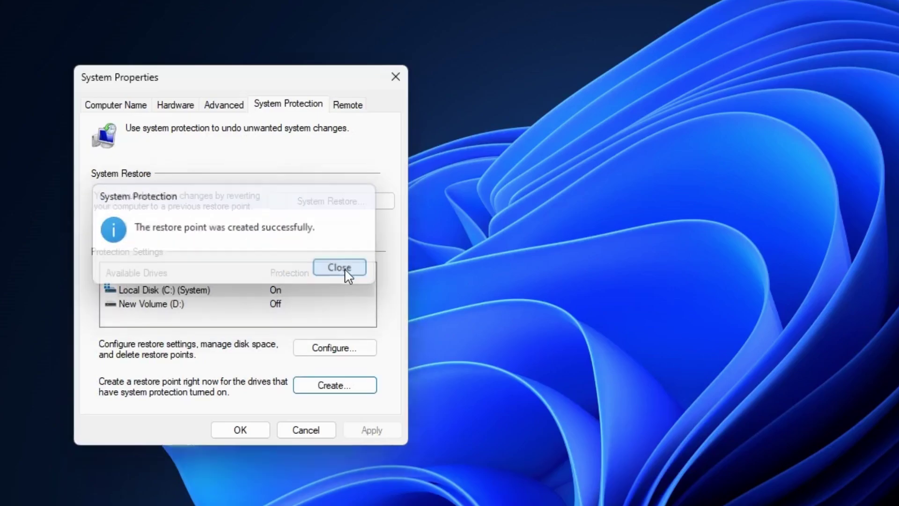
pyautogui.click(238, 432)
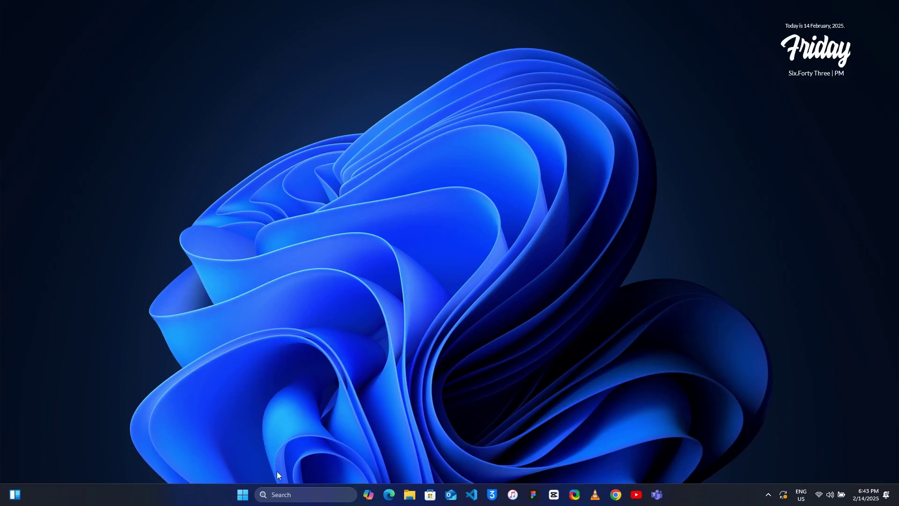
# Launch System Configuration via msconfig and go to its Boot settings
pyautogui.click(282, 494)
pyautogui.write('ms')
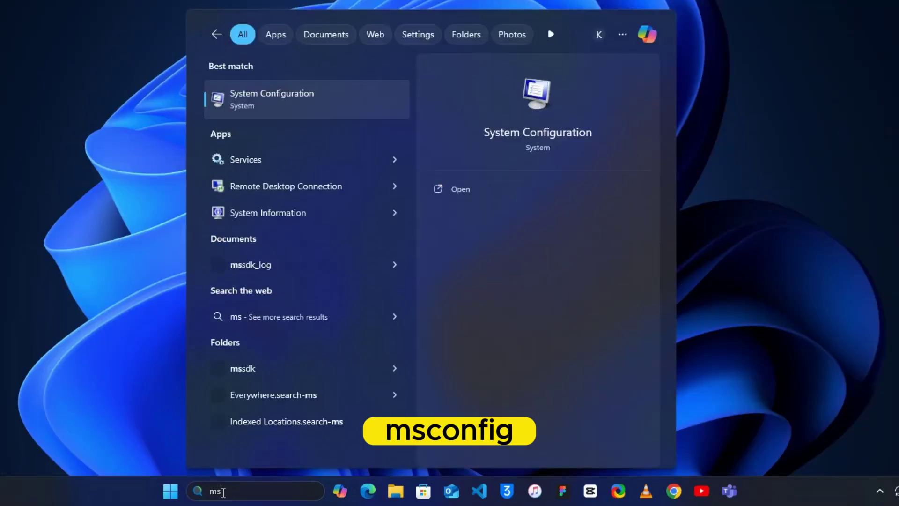
pyautogui.write('config')
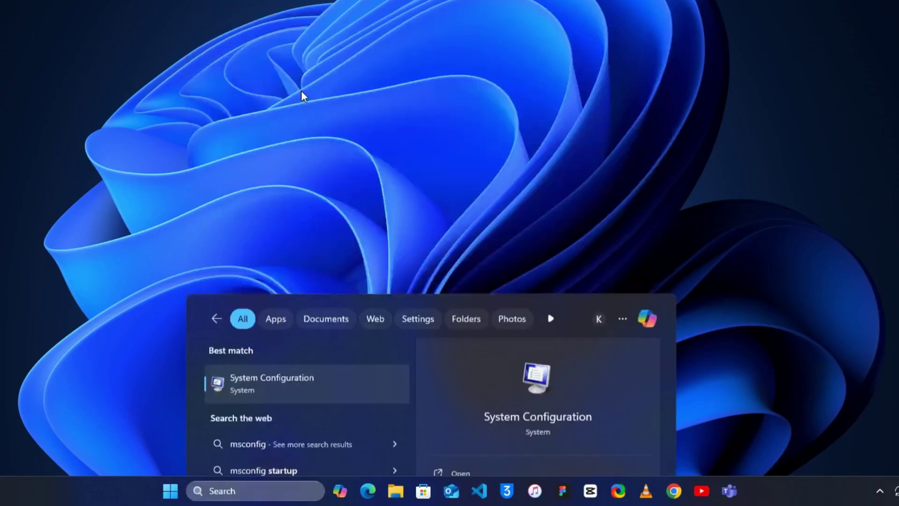
pyautogui.click(302, 92)
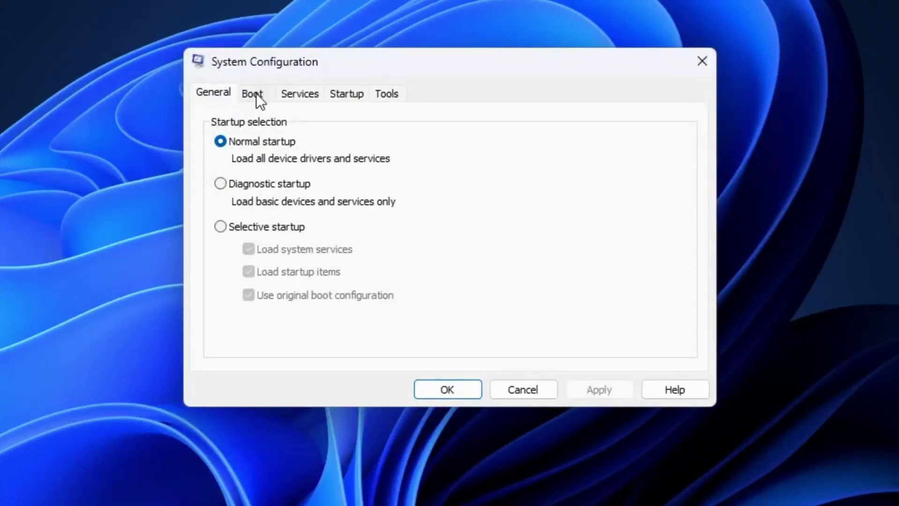
pyautogui.click(255, 92)
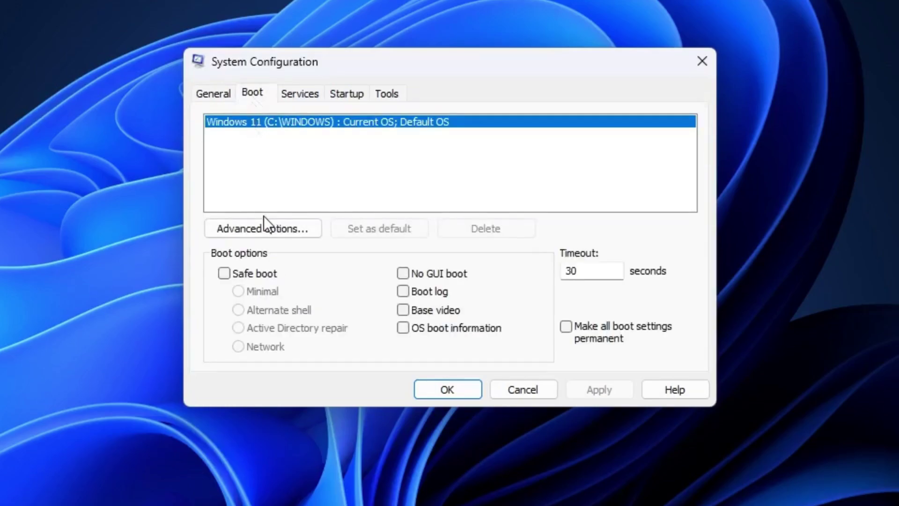
# In Boot Advanced Options, enable Number of processors and set it to 4
pyautogui.click(282, 228)
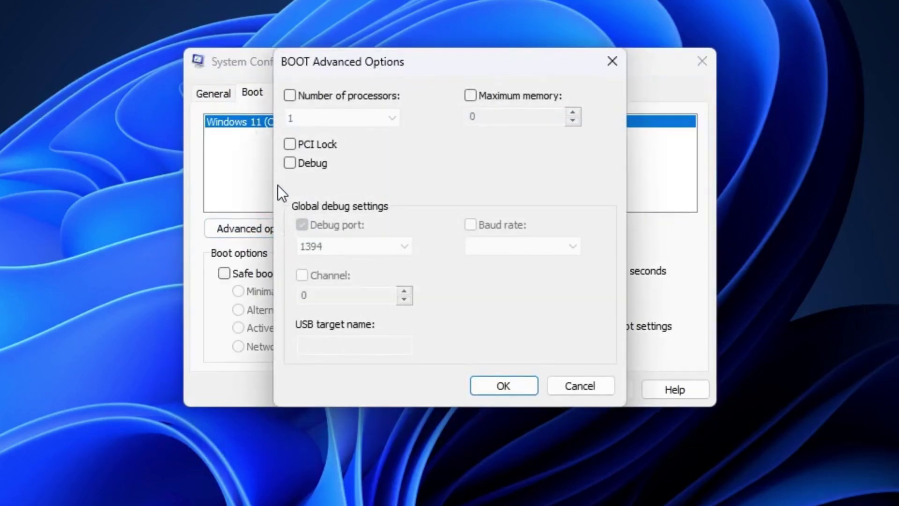
pyautogui.click(289, 95)
pyautogui.click(392, 121)
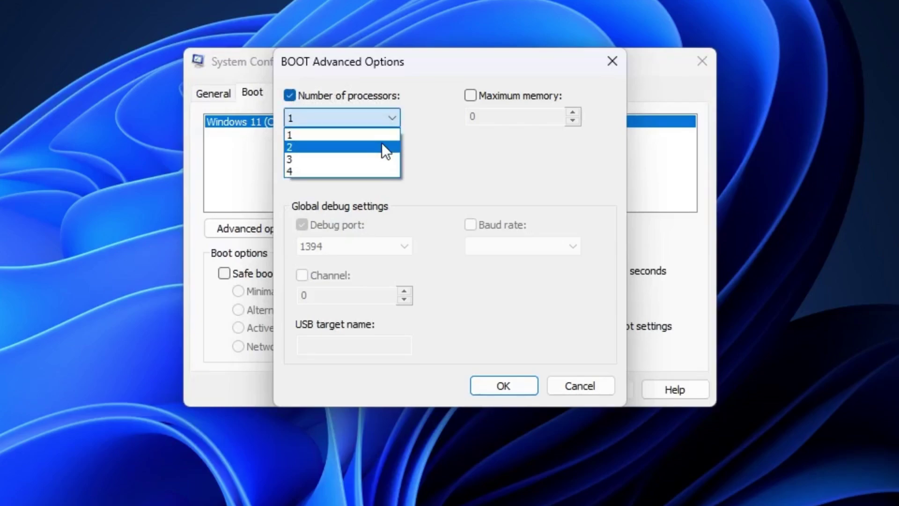
pyautogui.click(371, 166)
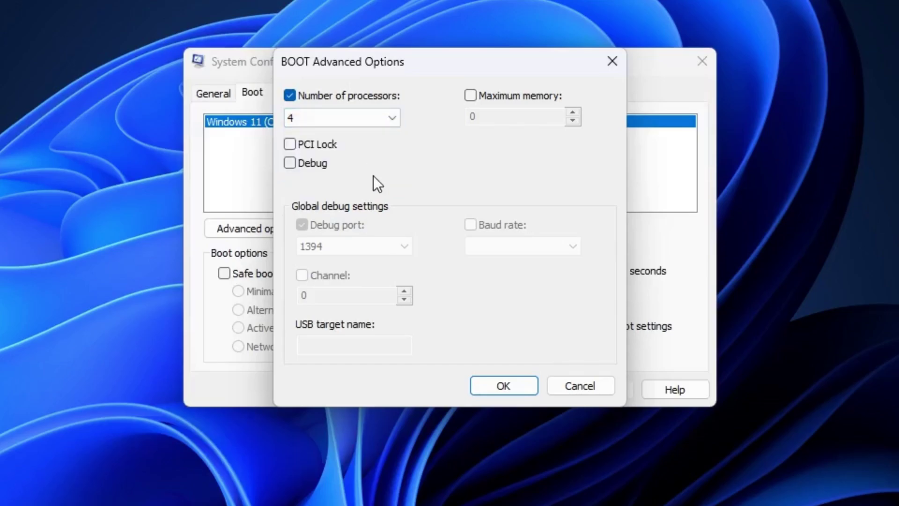
# Confirm and apply the 4-processor boot setting, then choose Exit without restart
pyautogui.click(509, 387)
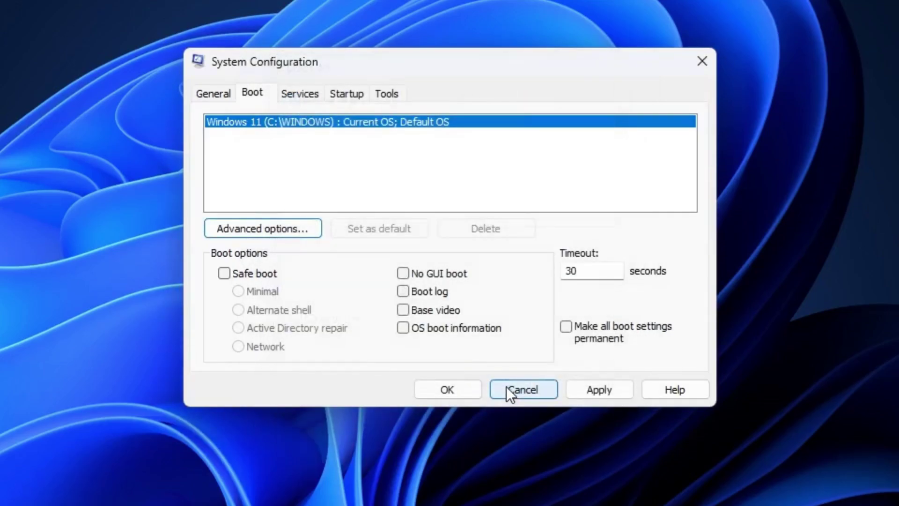
pyautogui.click(601, 389)
pyautogui.click(472, 389)
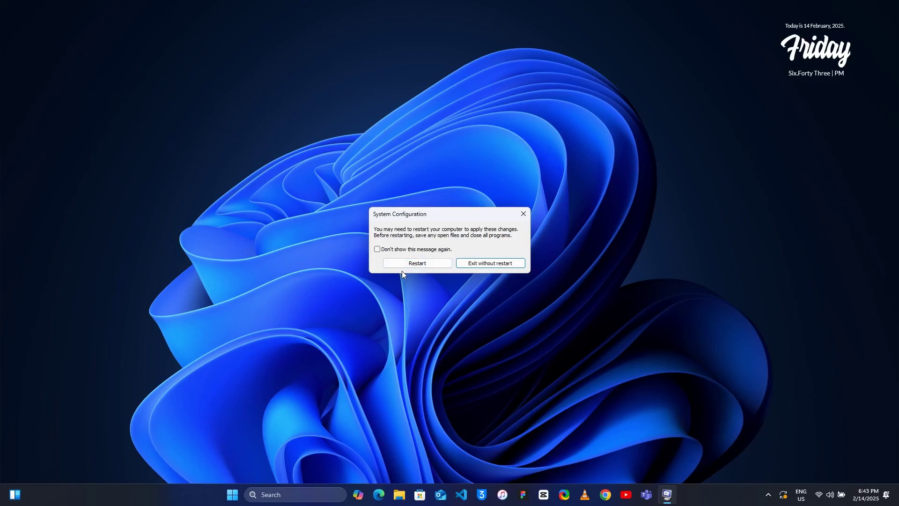
pyautogui.click(502, 265)
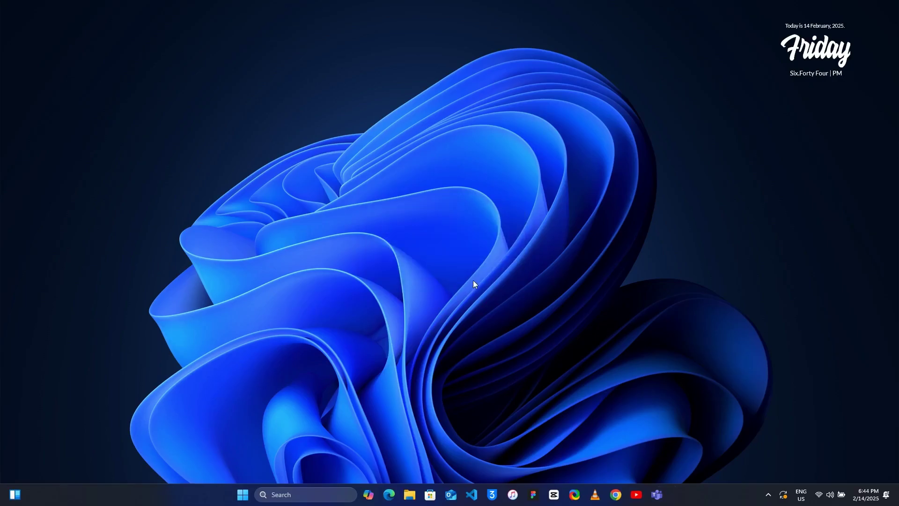
# Run gpedit.msc from the Run box to open the Local Group Policy Editor
pyautogui.press('super+r')
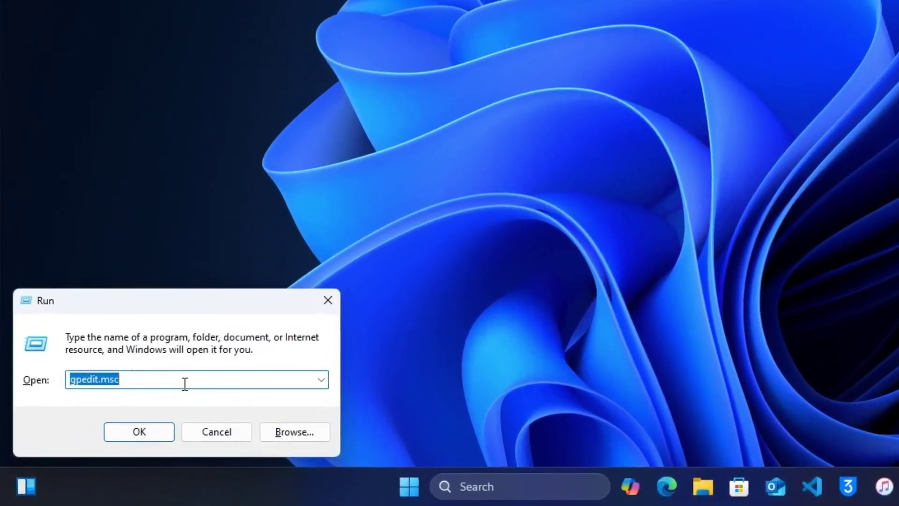
pyautogui.click(105, 435)
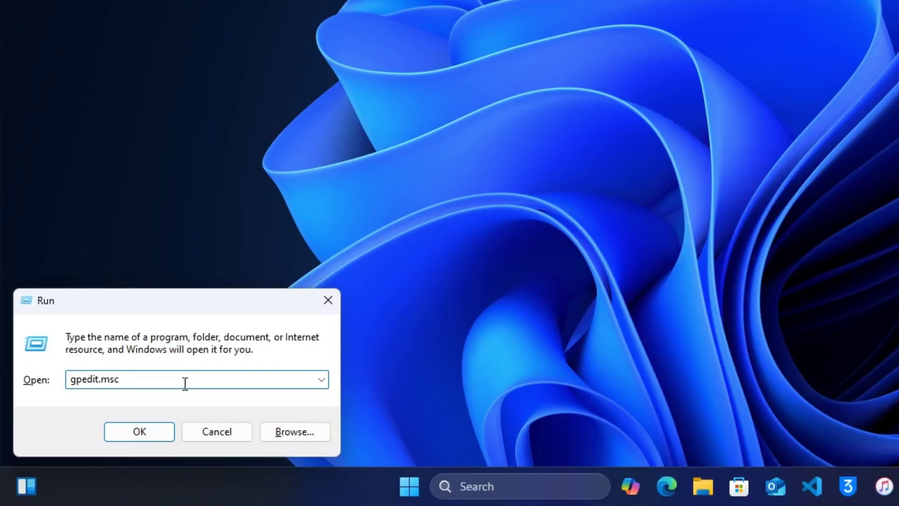
pyautogui.click(134, 435)
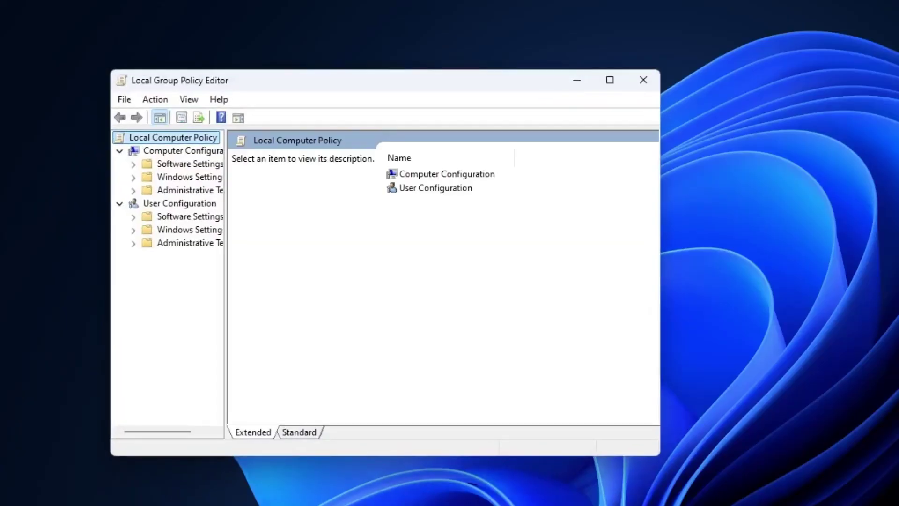
# Browse Computer Configuration > Administrative Templates > System > Power Management > Power Throttling Settings to Turn off Power Throttling
pyautogui.doubleClick(440, 176)
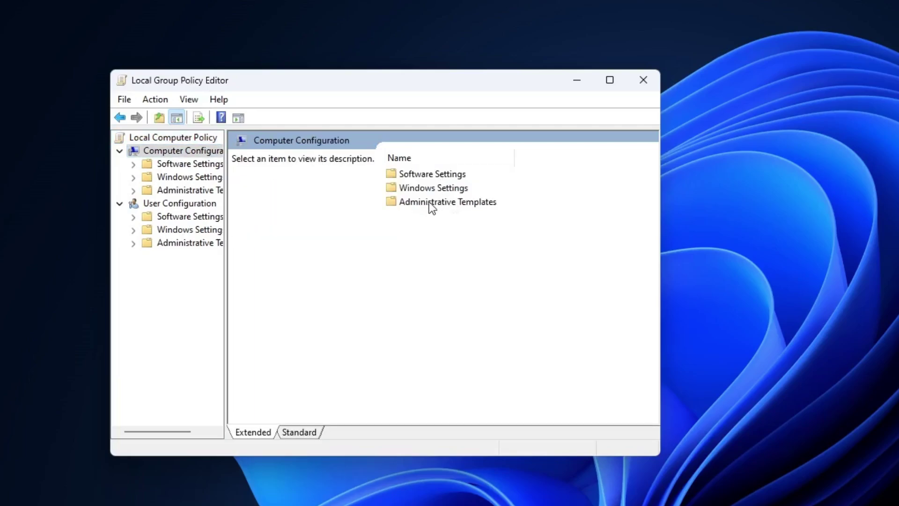
pyautogui.doubleClick(429, 203)
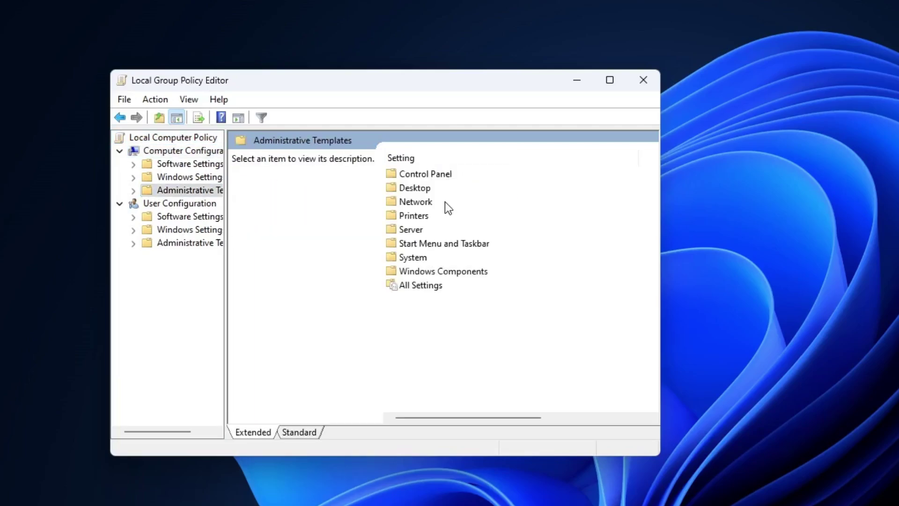
pyautogui.doubleClick(417, 259)
pyautogui.scroll(-4, 441, 267)
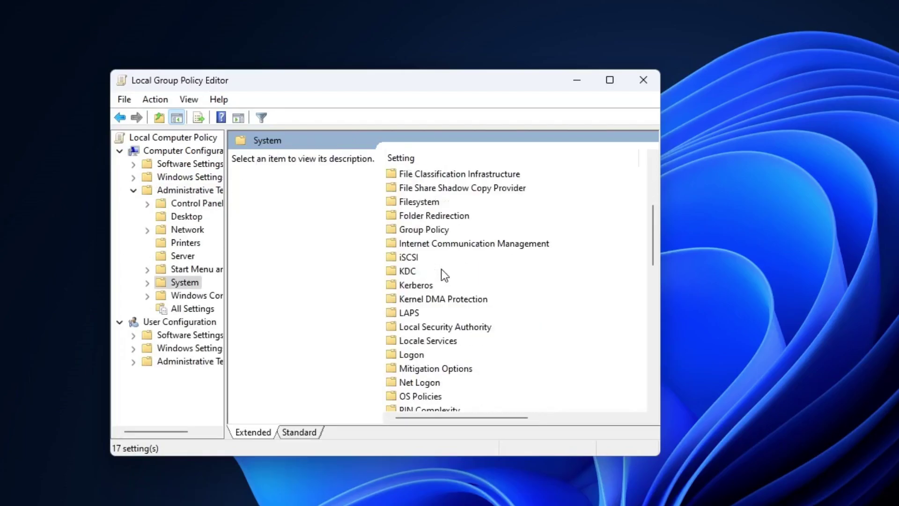
pyautogui.scroll(-2, 441, 269)
pyautogui.doubleClick(437, 343)
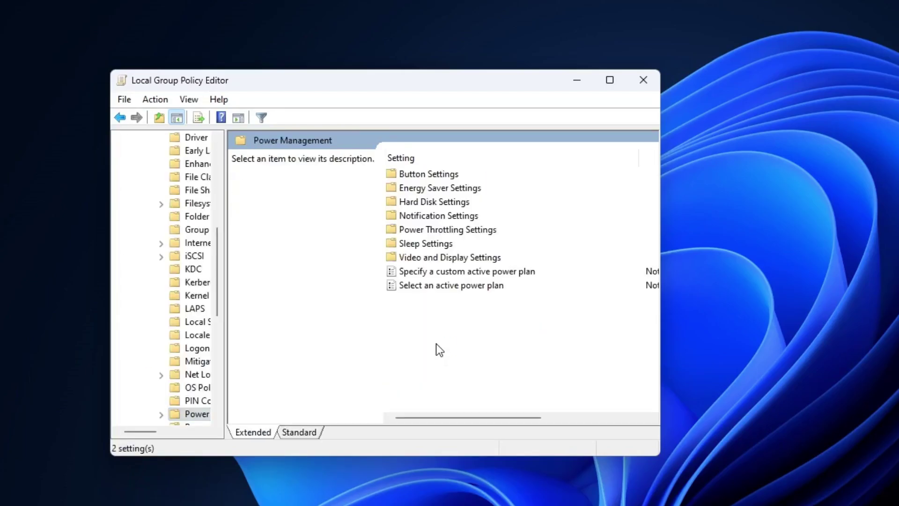
pyautogui.doubleClick(473, 230)
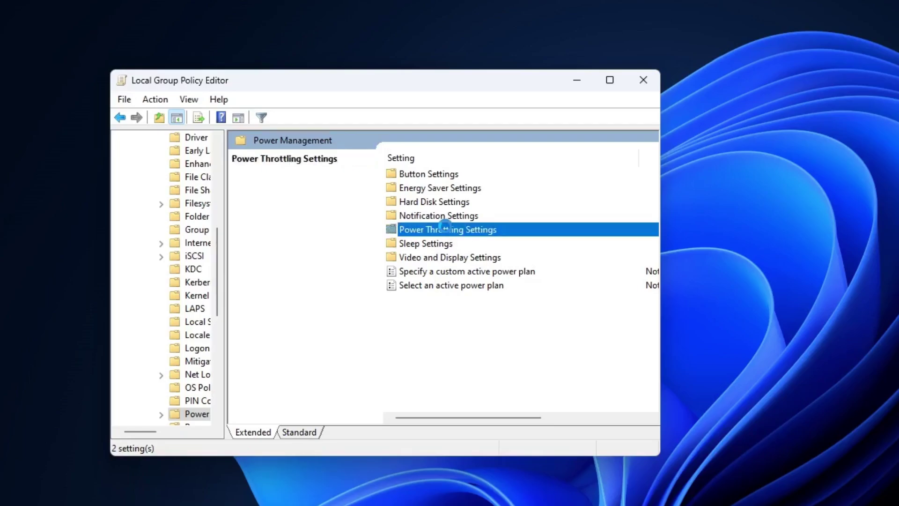
pyautogui.click(451, 177)
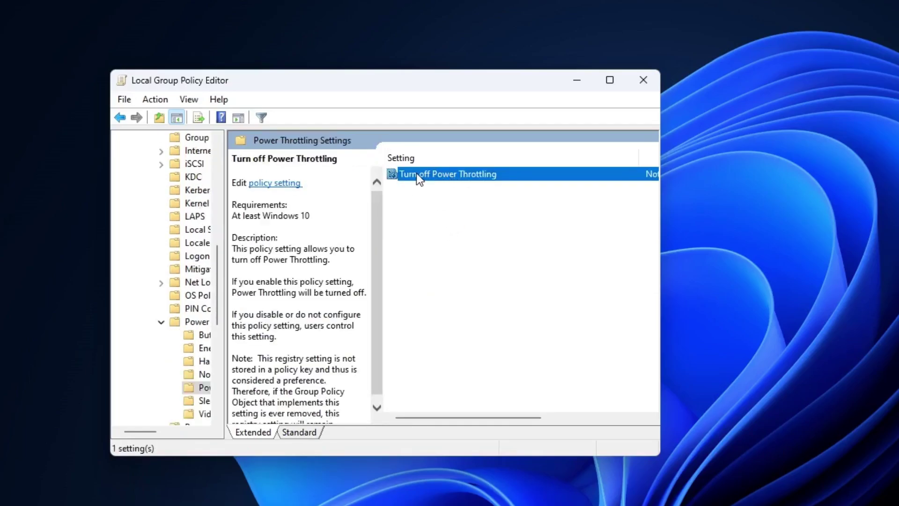
# Set the Turn off Power Throttling policy to Enabled and apply it
pyautogui.doubleClick(468, 174)
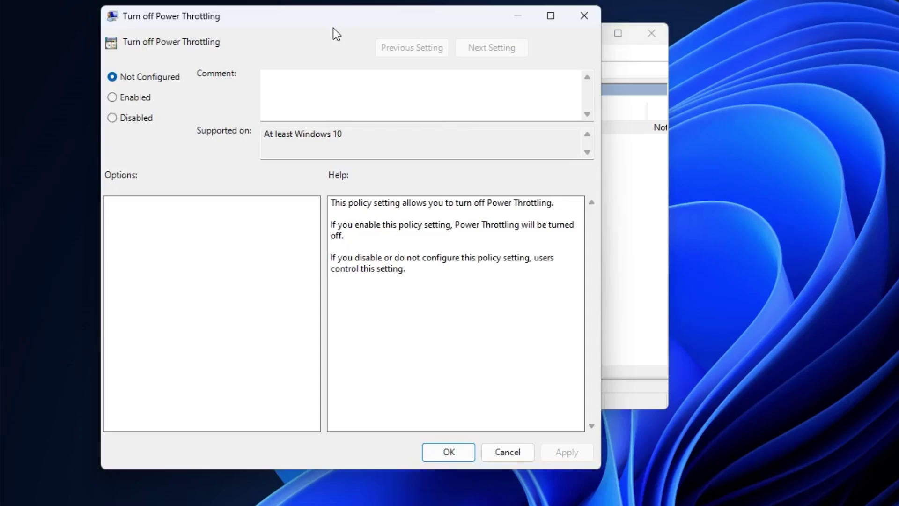
pyautogui.moveTo(333, 28); pyautogui.dragTo(445, 39)
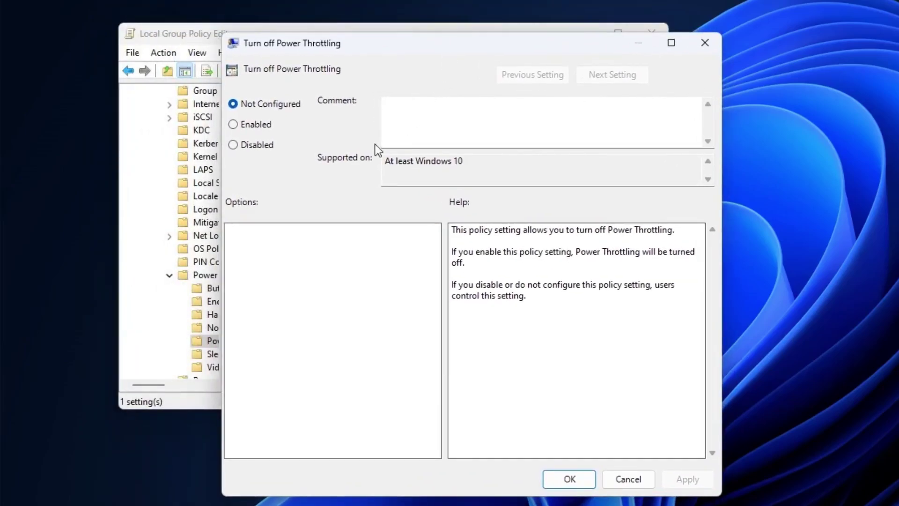
pyautogui.click(234, 125)
pyautogui.click(682, 479)
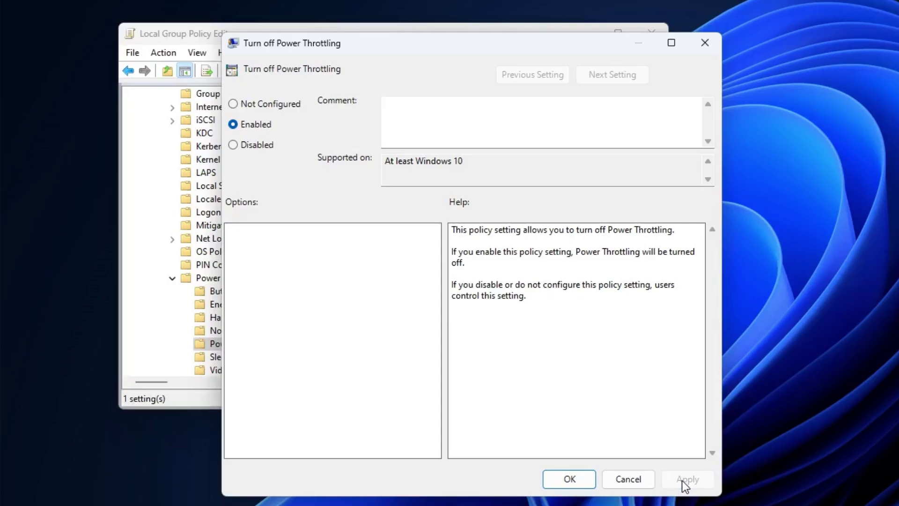
pyautogui.click(561, 483)
# Close the Group Policy Editor and search Windows for 'performance'
pyautogui.click(652, 33)
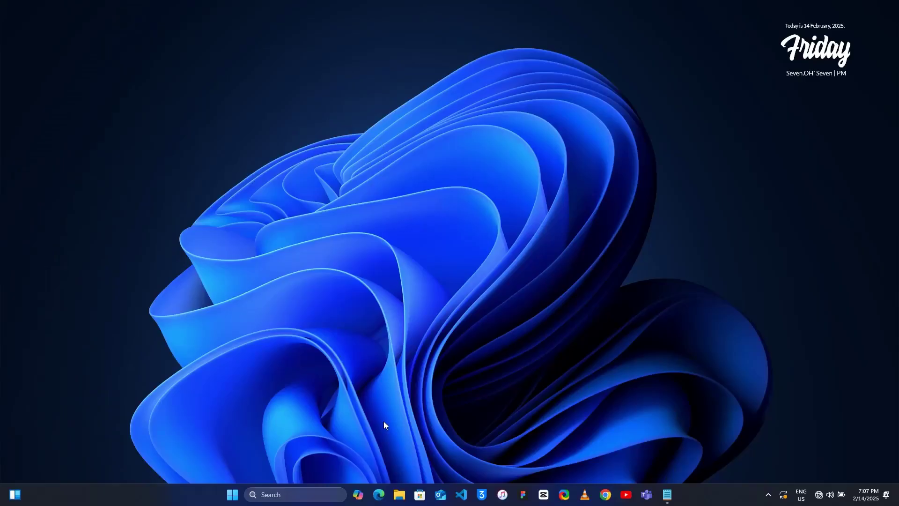
pyautogui.click(321, 496)
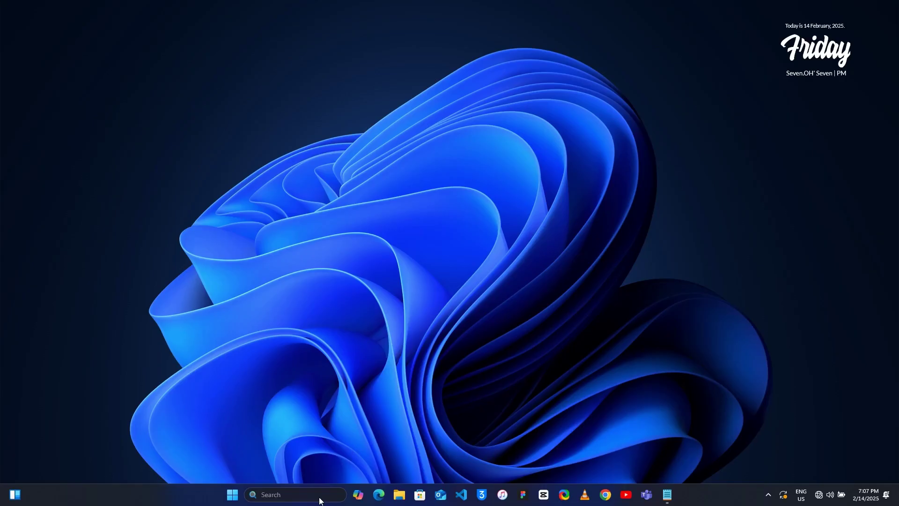
pyautogui.write('performance')
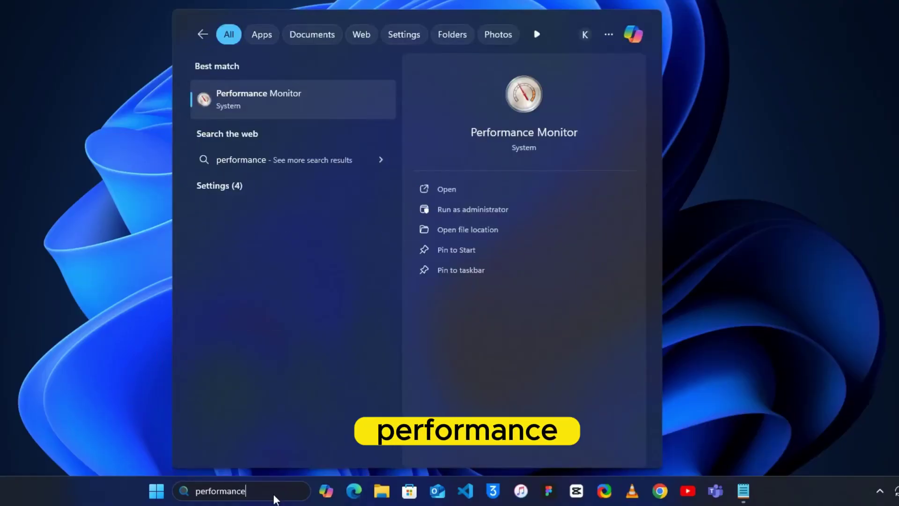
# Open Performance Monitor and expand Data Collector Sets > User Defined
pyautogui.click(280, 92)
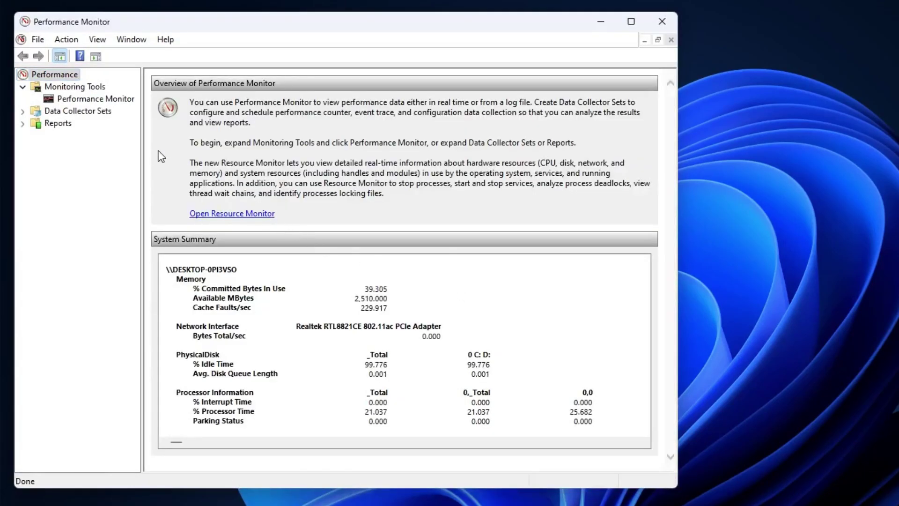
pyautogui.doubleClick(66, 110)
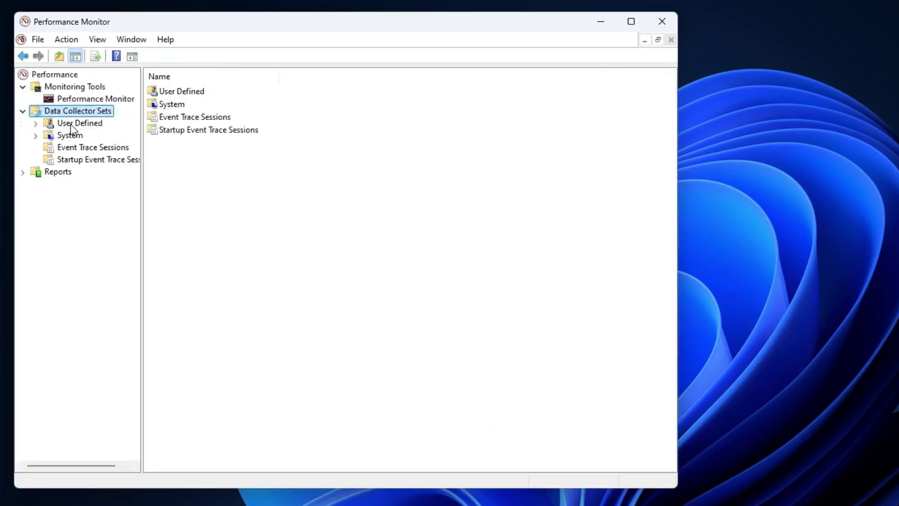
pyautogui.doubleClick(100, 123)
# Start a new manually built data collector set named 'window optimizations'
pyautogui.rightClick(76, 123)
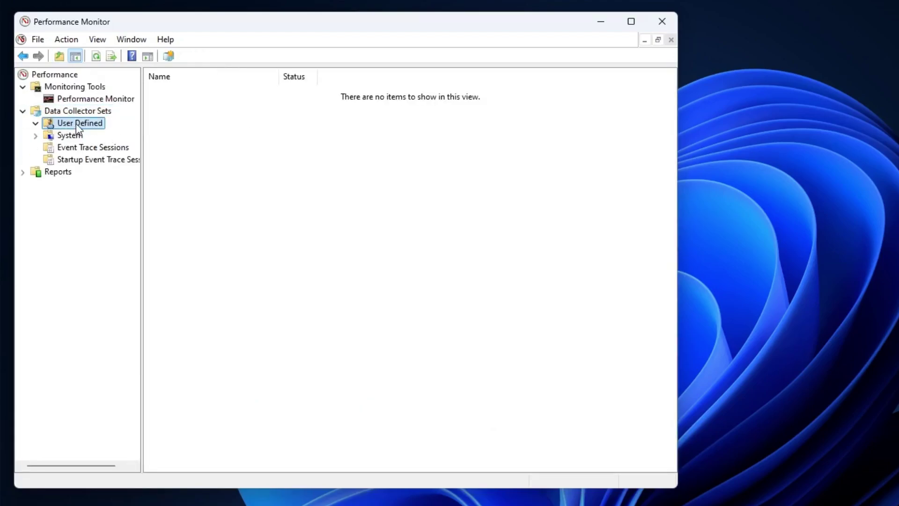
pyautogui.moveTo(150, 133)
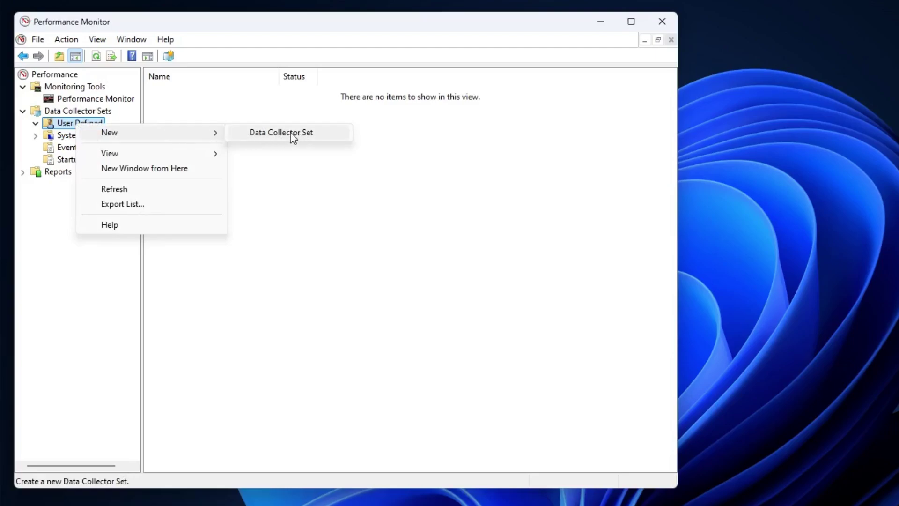
pyautogui.click(276, 133)
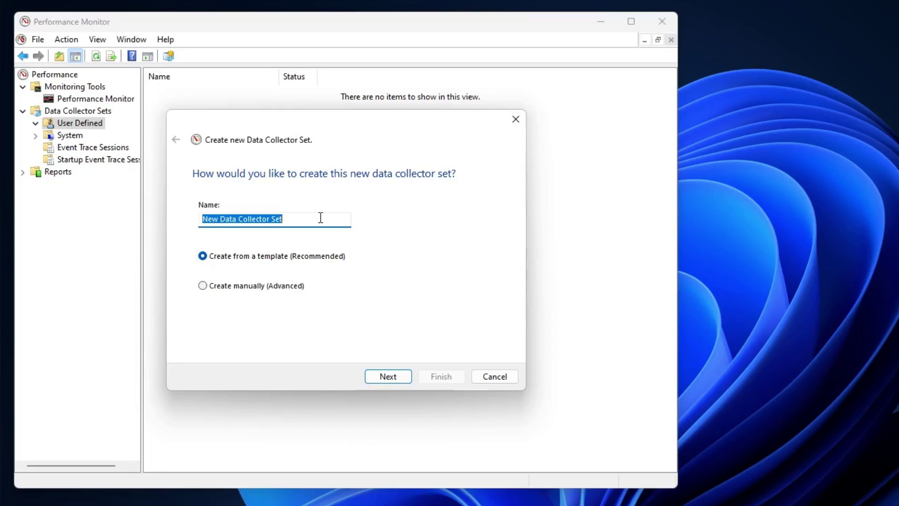
pyautogui.write('window optimizations')
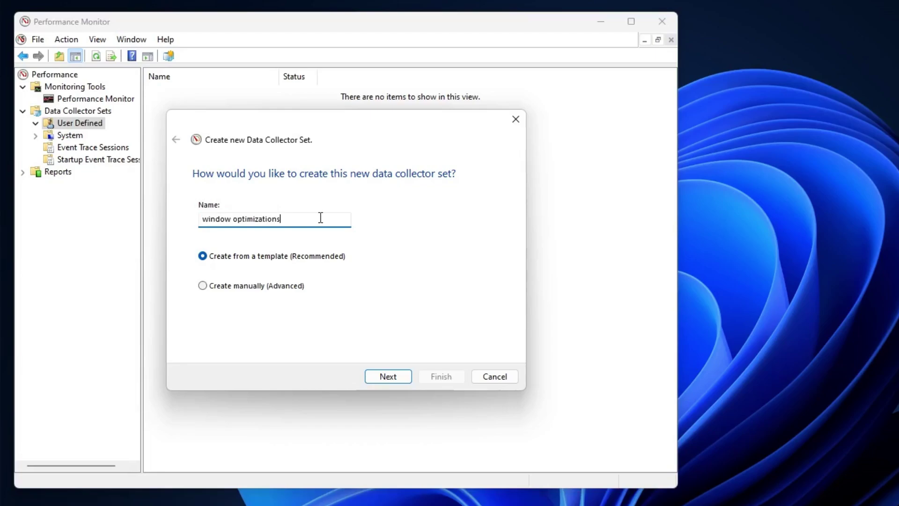
pyautogui.click(203, 286)
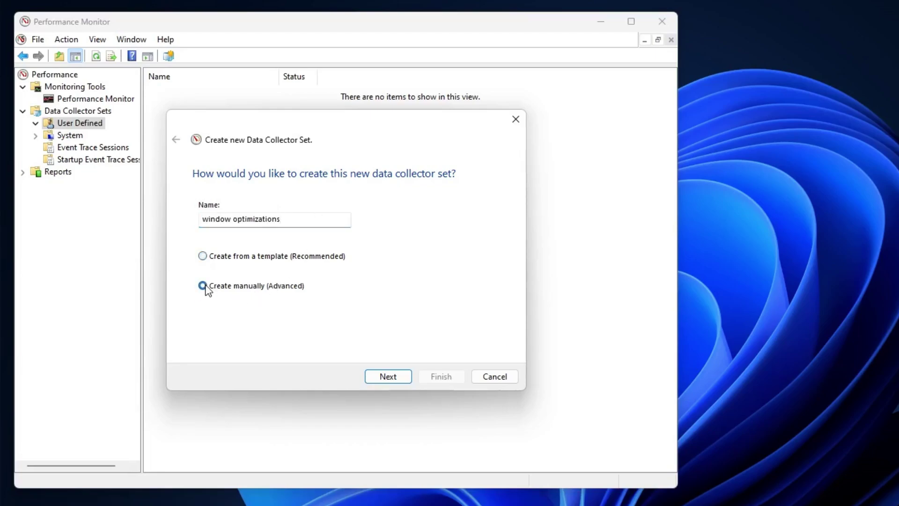
pyautogui.click(389, 380)
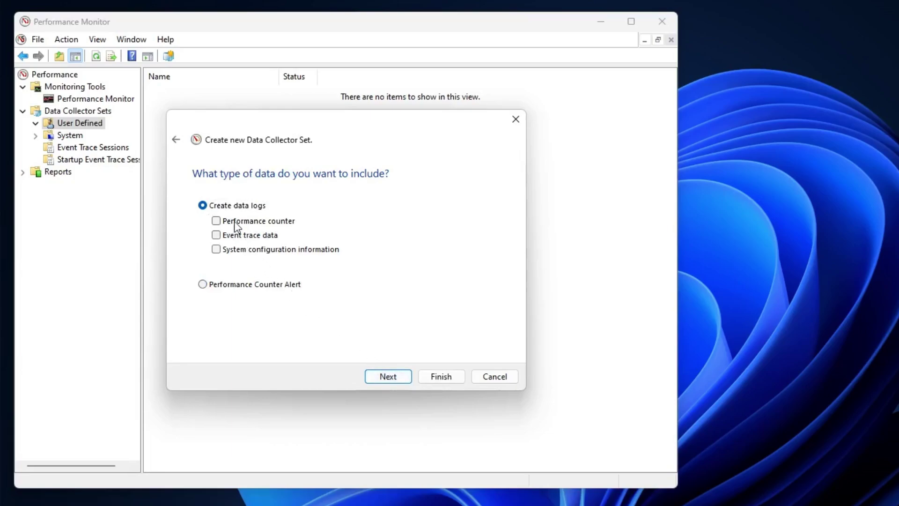
# Include performance counters, add Processor instance 3, and finish the collector set wizard
pyautogui.click(220, 220)
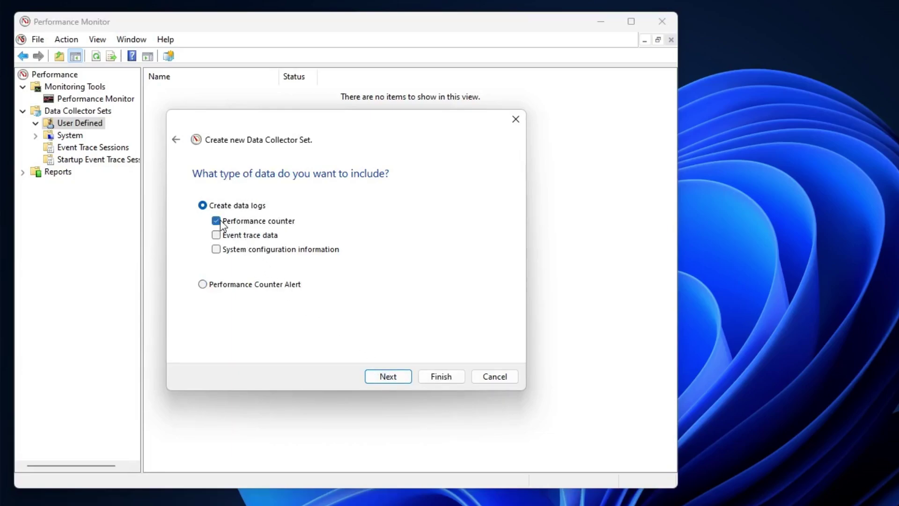
pyautogui.click(399, 377)
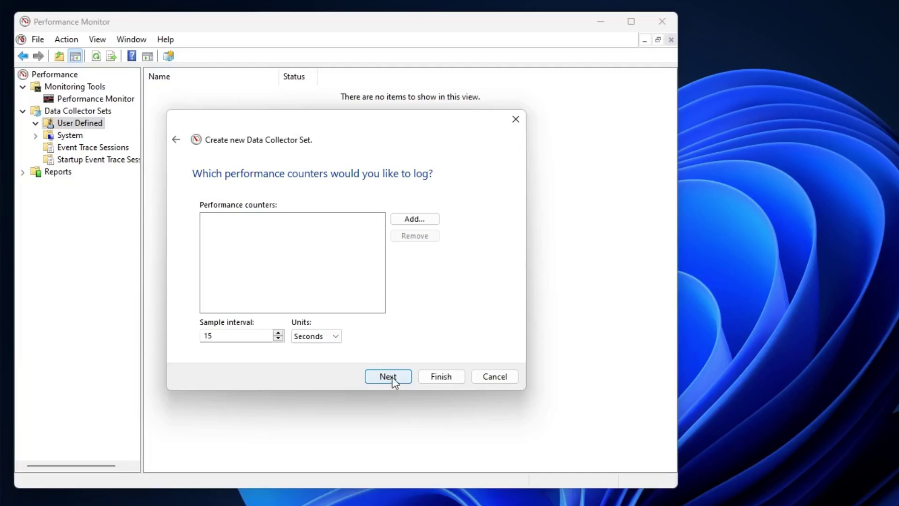
pyautogui.click(415, 220)
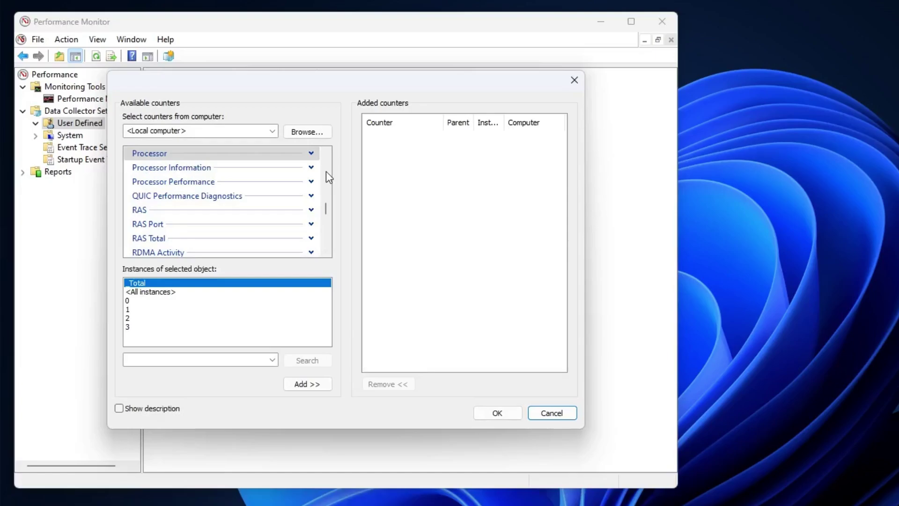
pyautogui.click(255, 154)
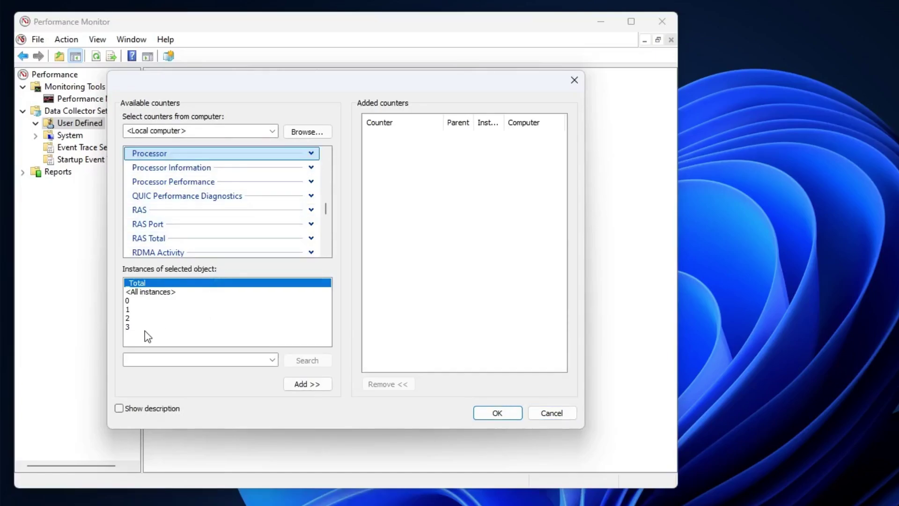
pyautogui.click(128, 327)
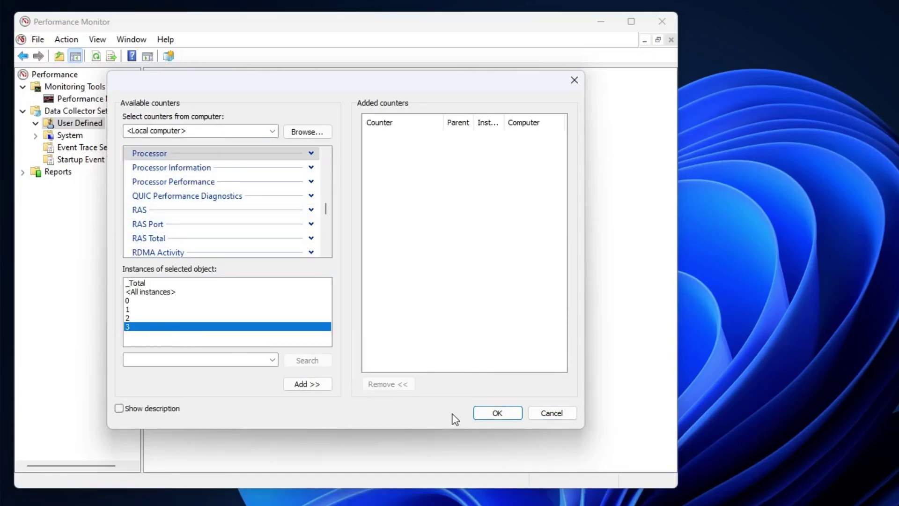
pyautogui.click(491, 418)
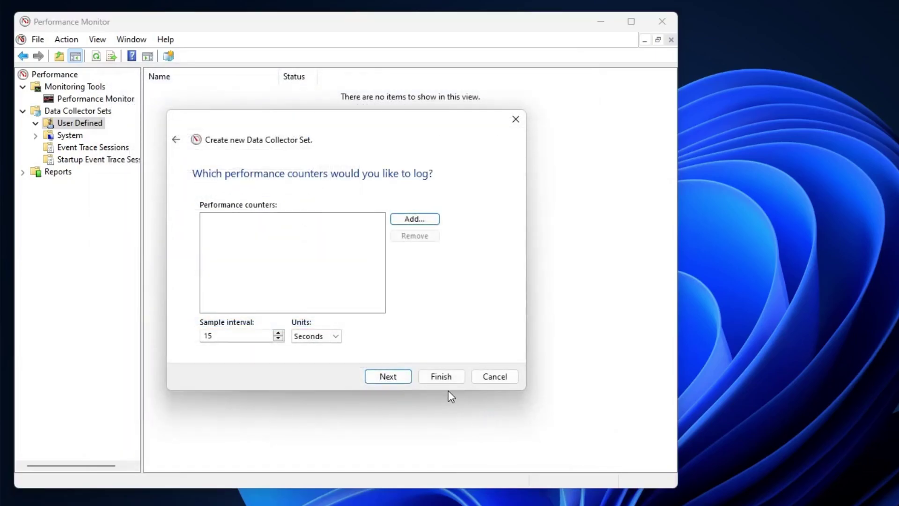
pyautogui.click(402, 377)
pyautogui.click(440, 377)
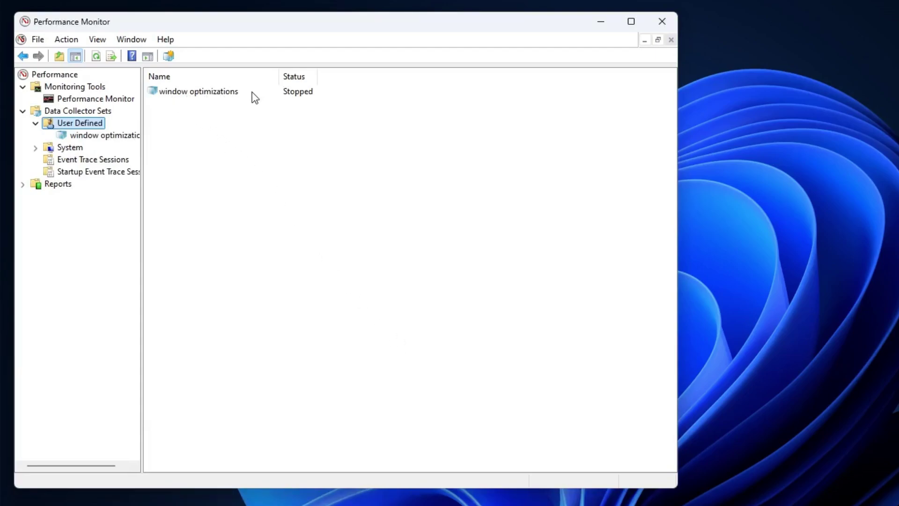
# Start the window optimizations collector set and close Performance Monitor
pyautogui.click(216, 94)
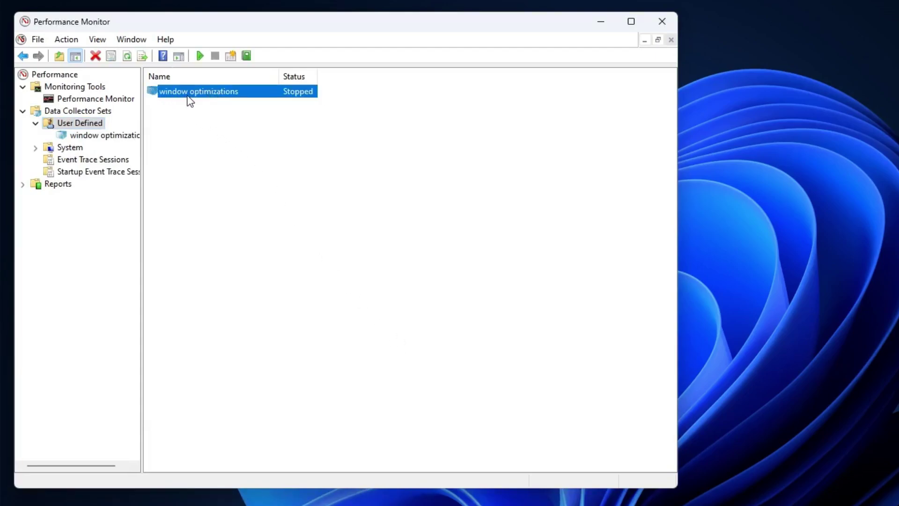
pyautogui.rightClick(222, 96)
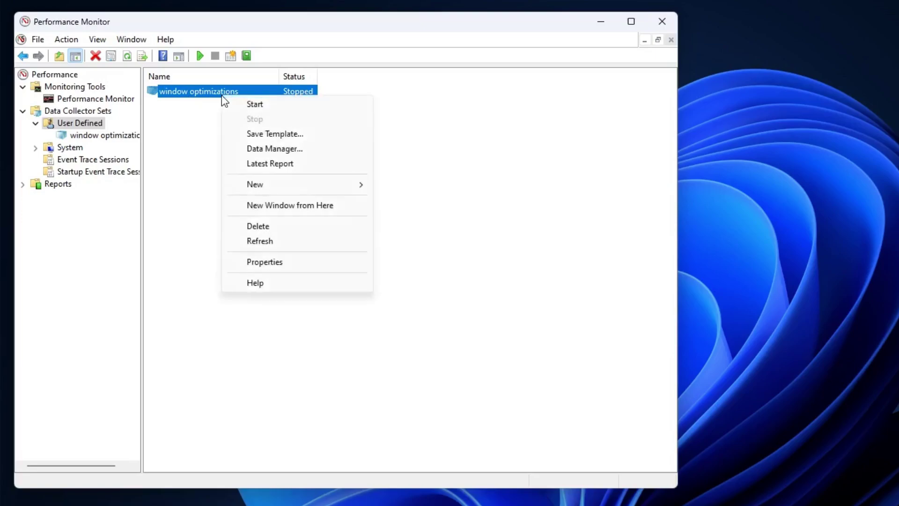
pyautogui.click(265, 105)
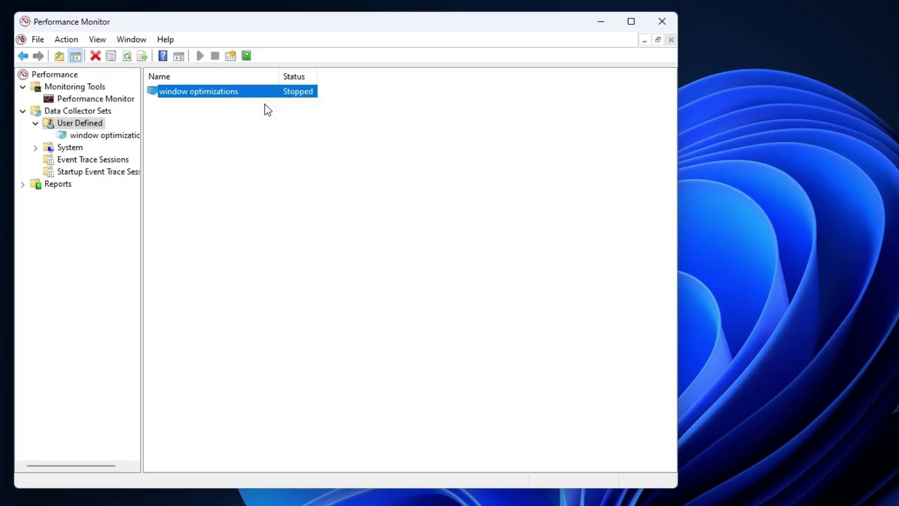
pyautogui.press('Return')
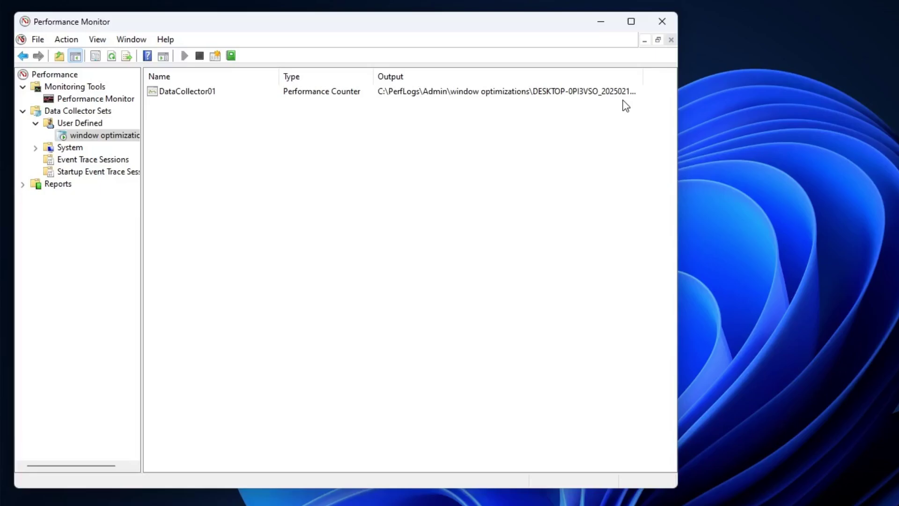
pyautogui.click(660, 23)
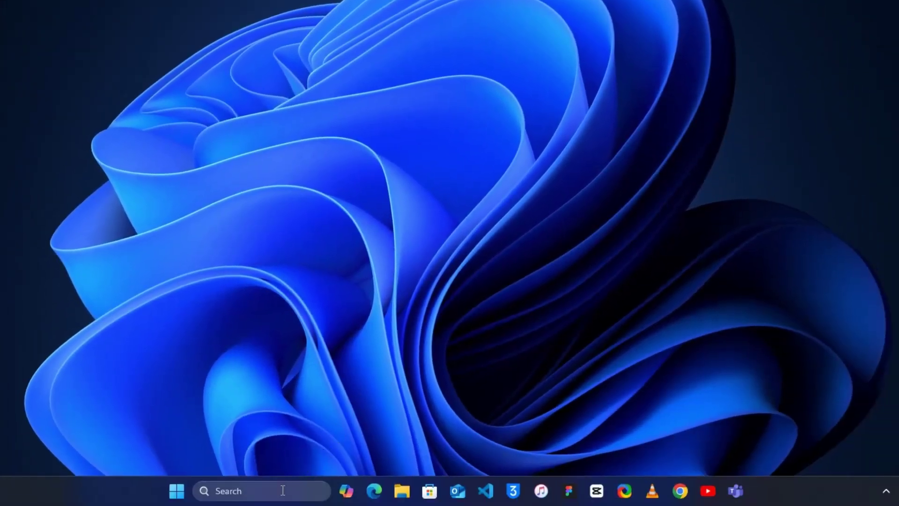
# Find 'Choose a power plan' via search and edit the High performance plan's settings
pyautogui.click(276, 488)
pyautogui.write('choose')
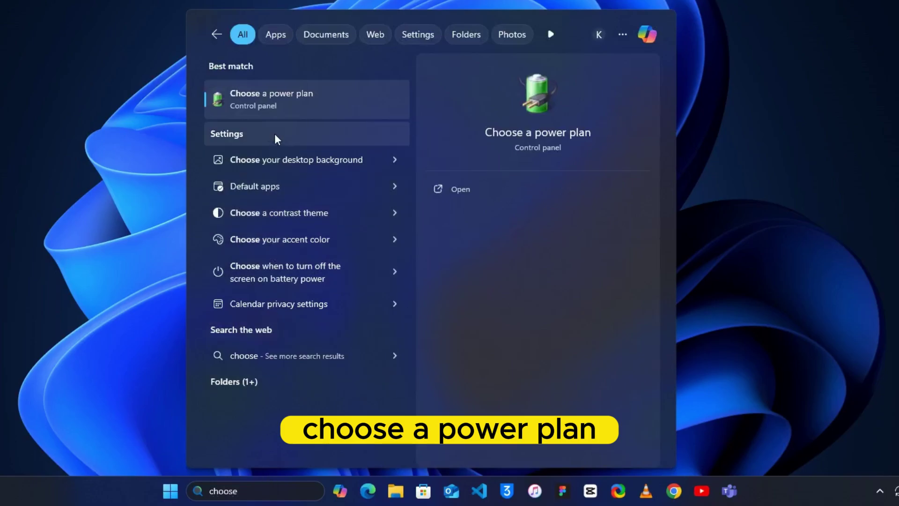
pyautogui.click(279, 100)
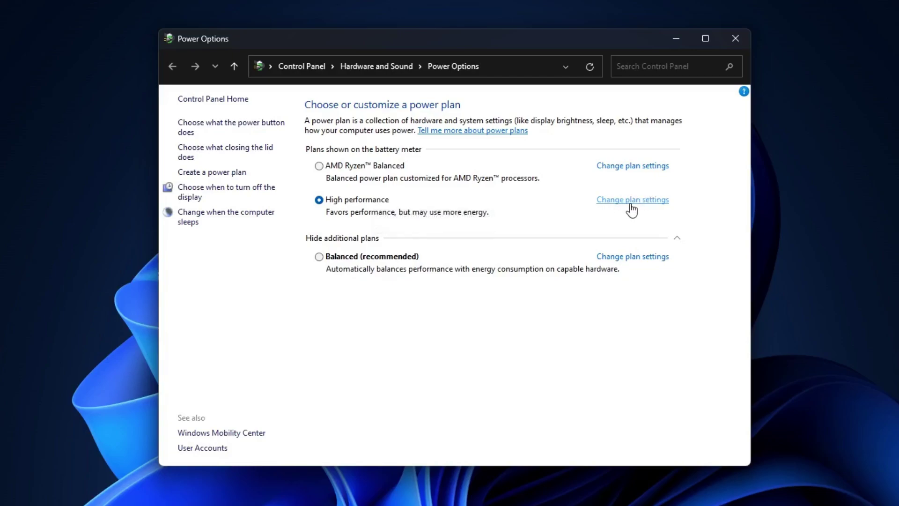
pyautogui.click(651, 202)
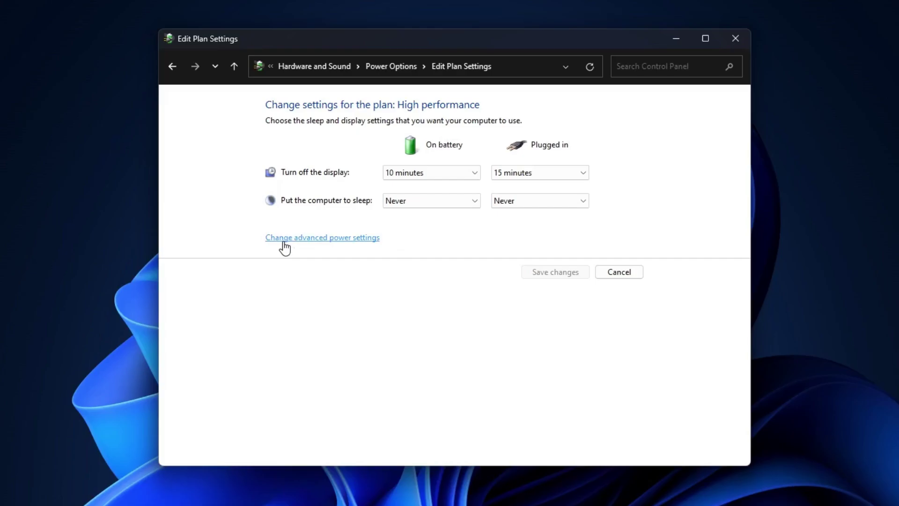
# Review Minimum (0%) and Maximum (100%) processor state in advanced settings, then close Power Options and Edit Plan Settings
pyautogui.click(368, 247)
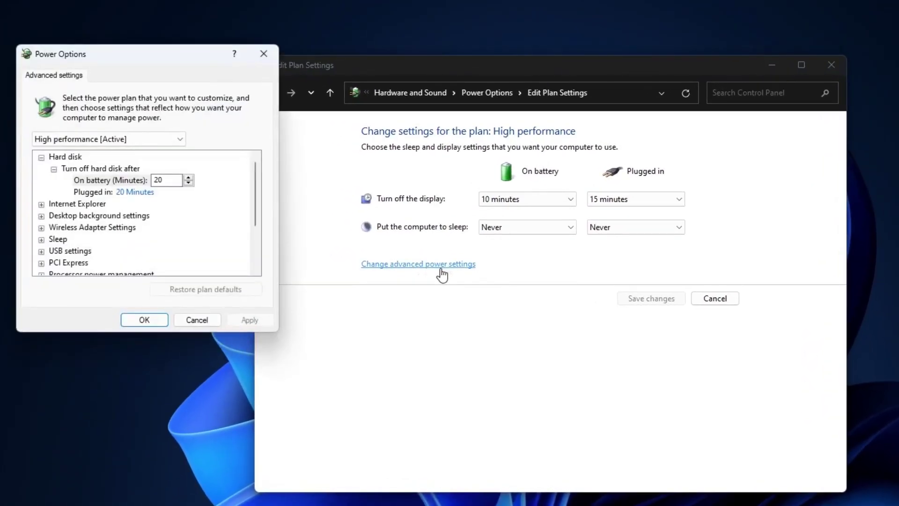
pyautogui.moveTo(171, 59); pyautogui.dragTo(344, 157)
pyautogui.scroll(-1, 338, 336)
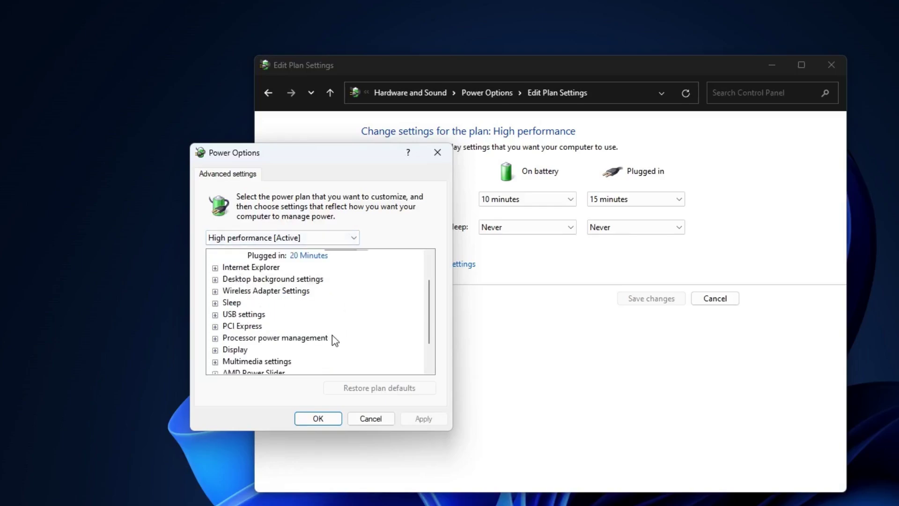
pyautogui.click(215, 338)
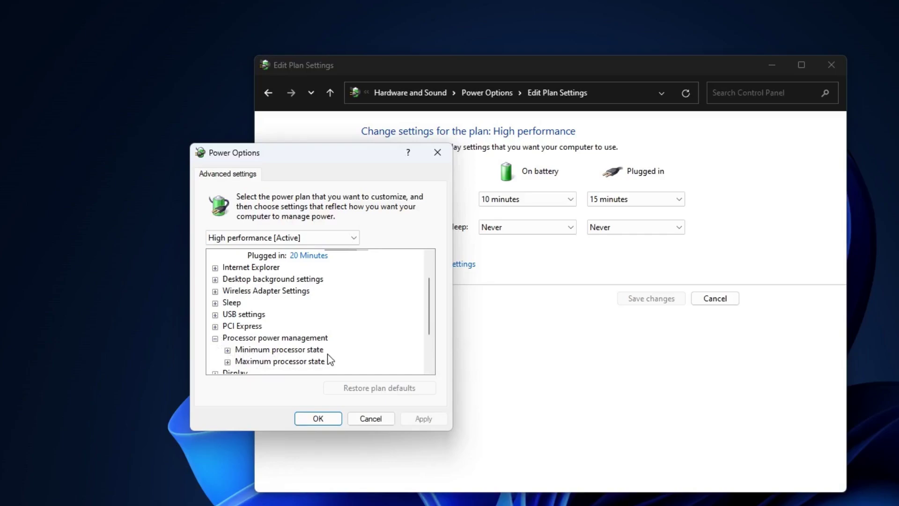
pyautogui.click(227, 350)
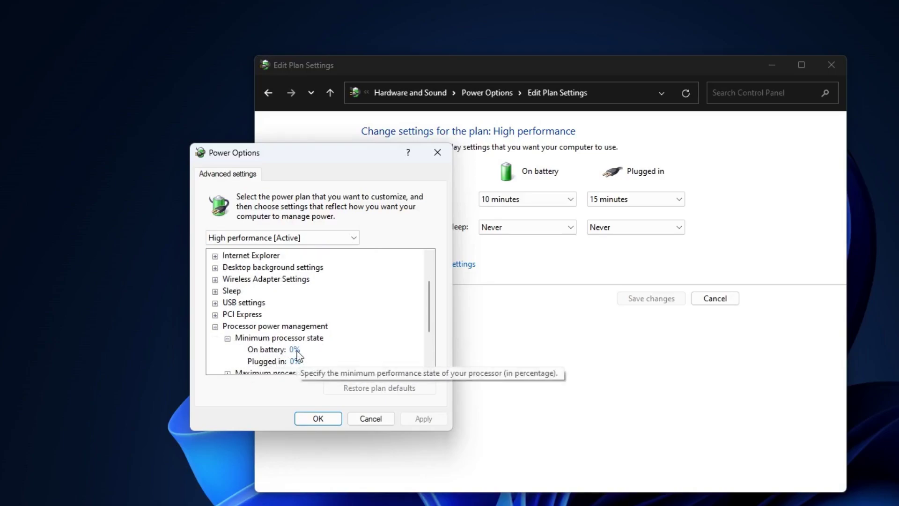
pyautogui.scroll(-1, 302, 356)
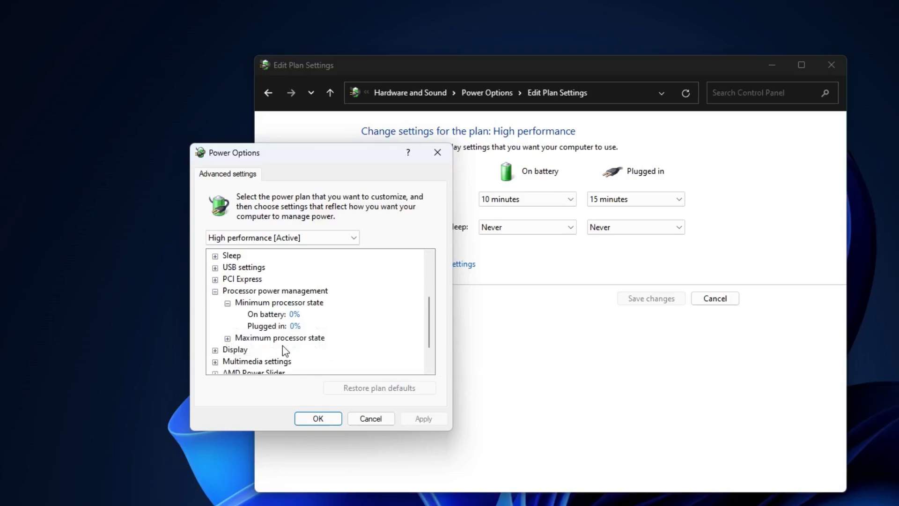
pyautogui.click(228, 339)
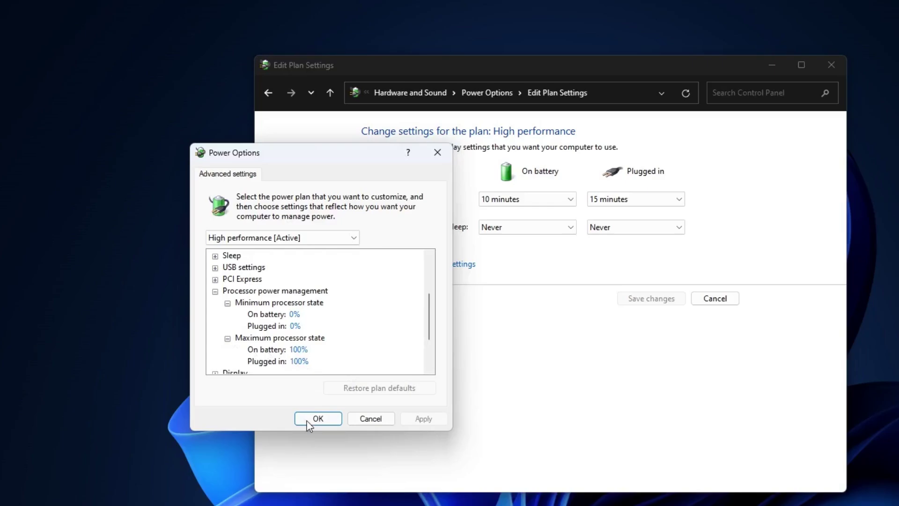
pyautogui.click(323, 418)
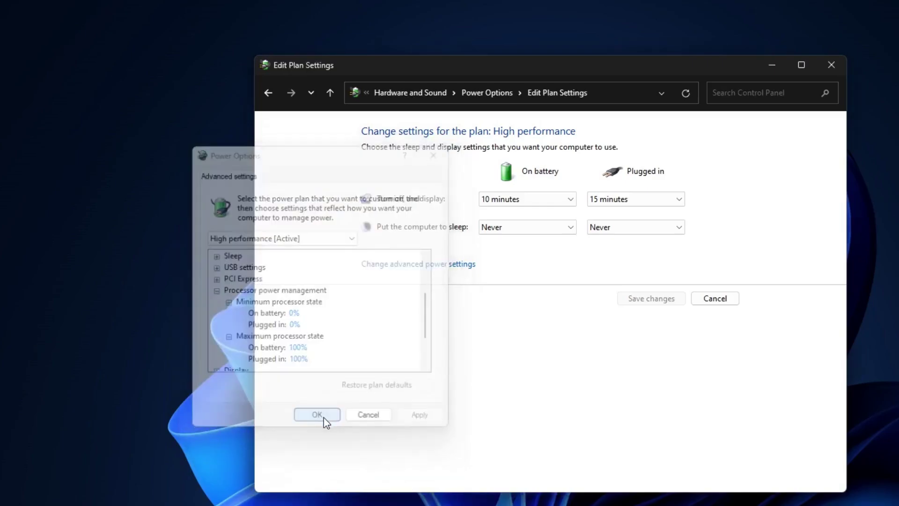
pyautogui.click(842, 68)
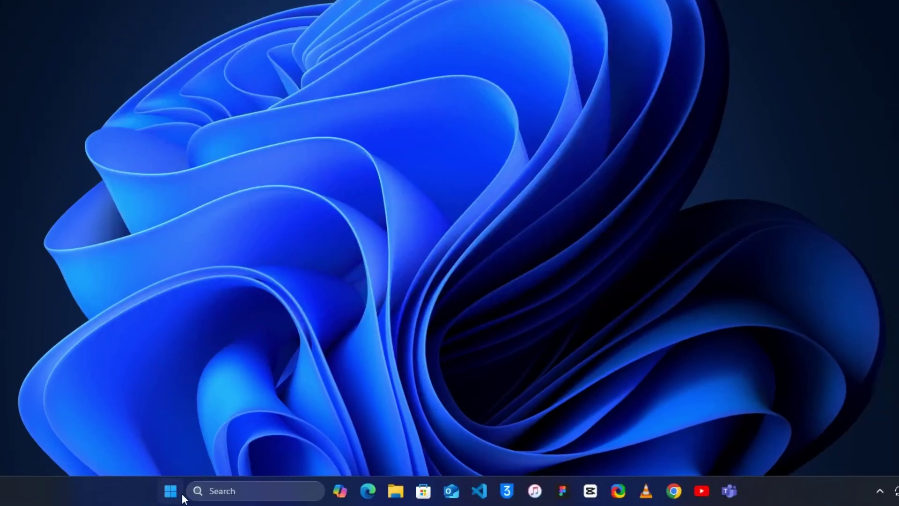
# Launch Task Manager from the Start button's quick menu and show the Startup apps page
pyautogui.rightClick(171, 492)
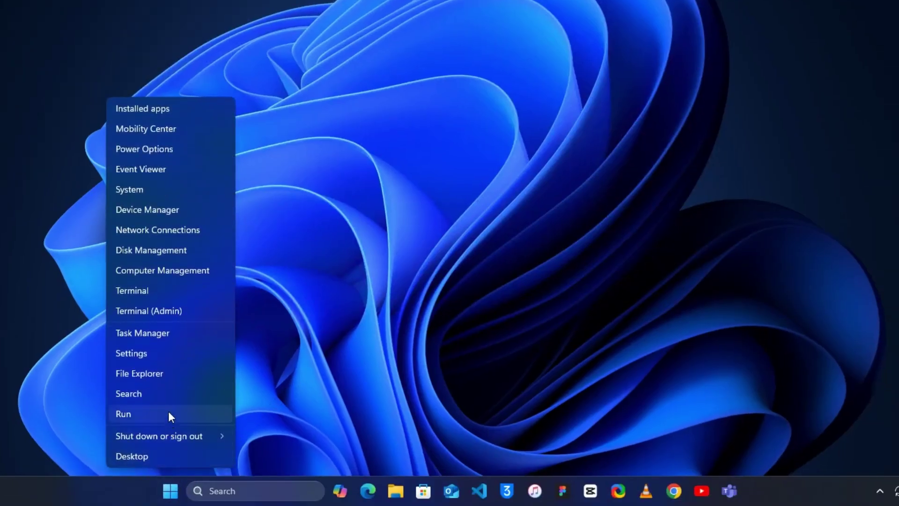
pyautogui.click(174, 333)
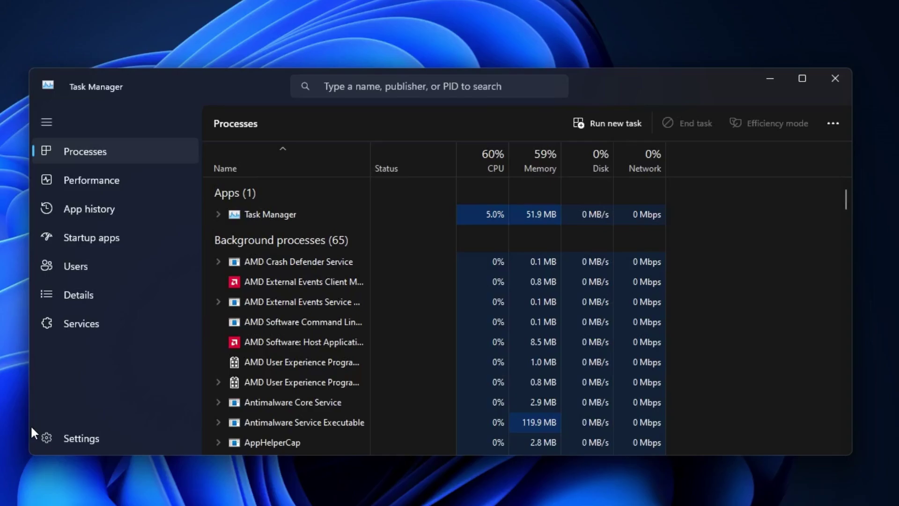
pyautogui.click(94, 232)
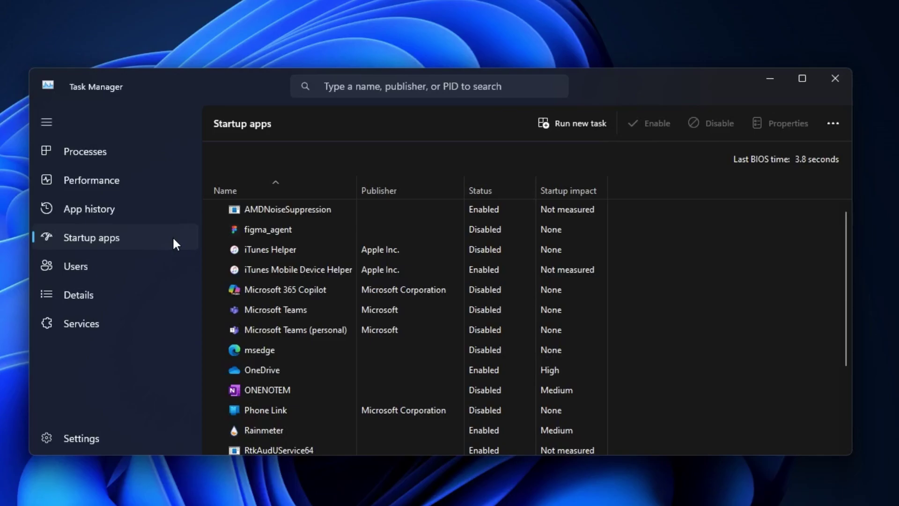
# Disable the Skype and Xbox entries so they no longer launch at startup
pyautogui.scroll(-3, 252, 293)
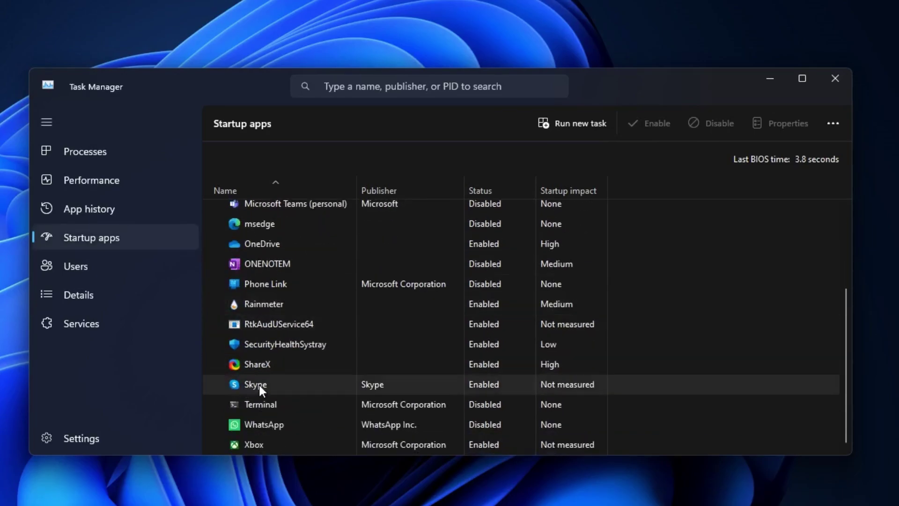
pyautogui.rightClick(278, 386)
pyautogui.press('Escape')
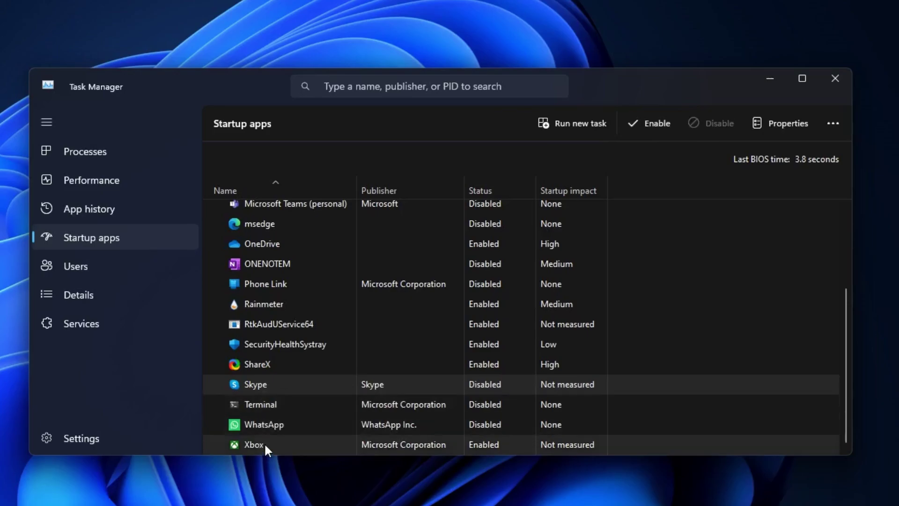
pyautogui.rightClick(265, 444)
pyautogui.click(303, 452)
pyautogui.scroll(1, 288, 342)
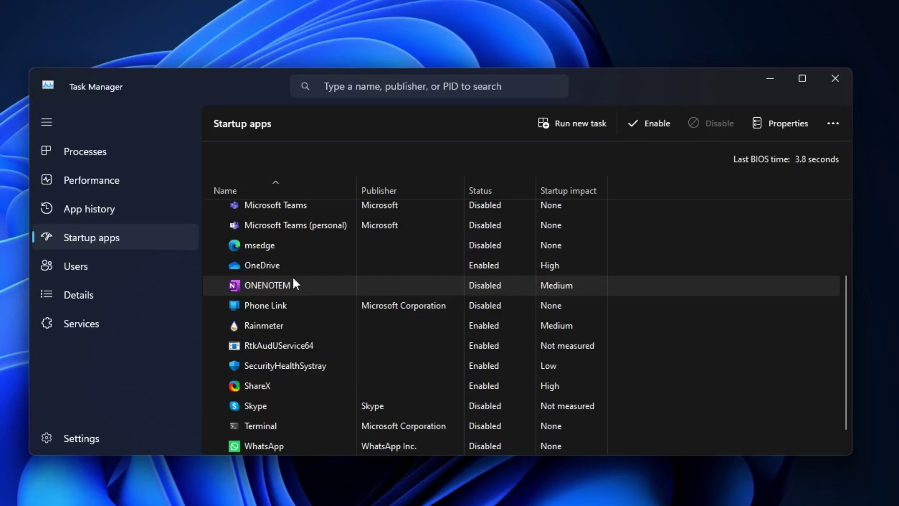
pyautogui.click(831, 77)
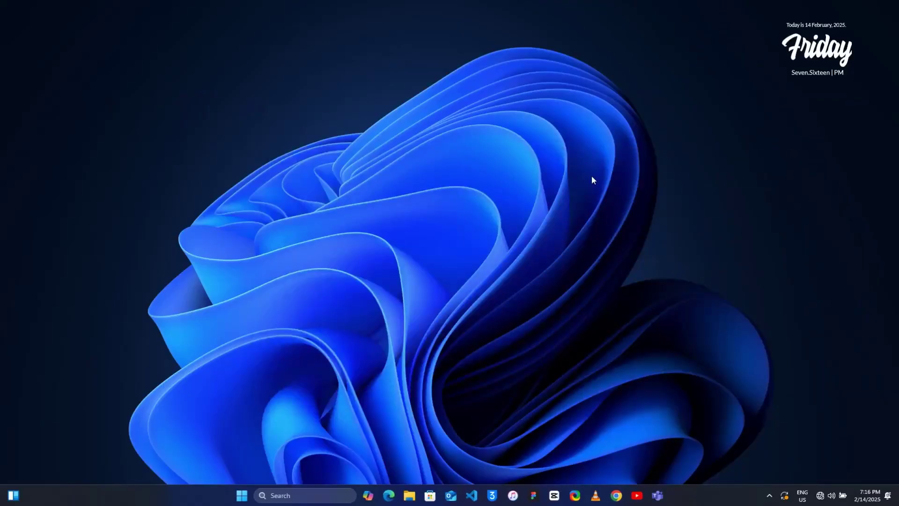
pyautogui.rightClick(592, 176)
pyautogui.click(593, 215)
pyautogui.rightClick(595, 226)
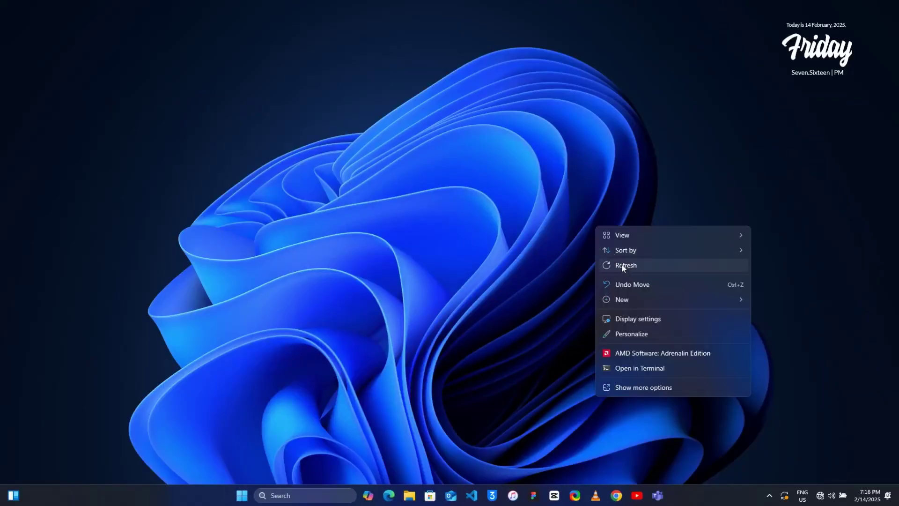
pyautogui.click(628, 266)
pyautogui.rightClick(627, 120)
pyautogui.click(691, 162)
pyautogui.rightClick(690, 164)
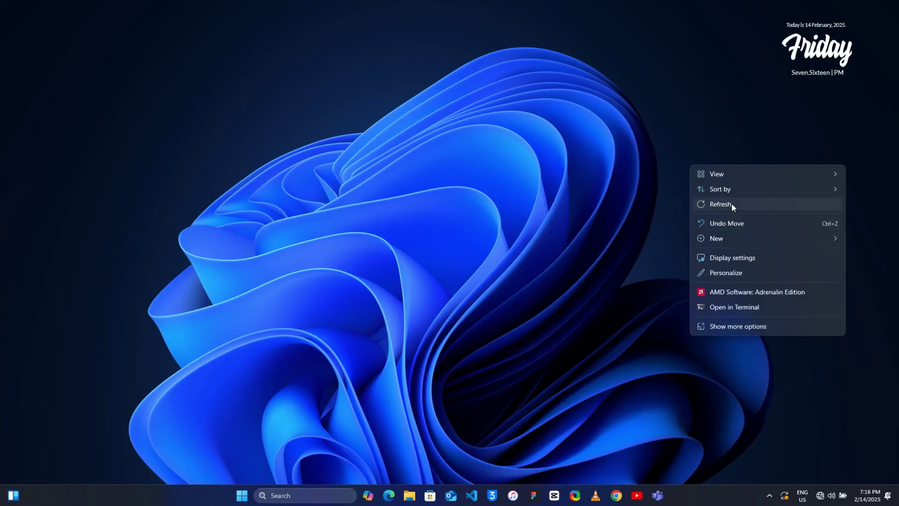
pyautogui.click(732, 203)
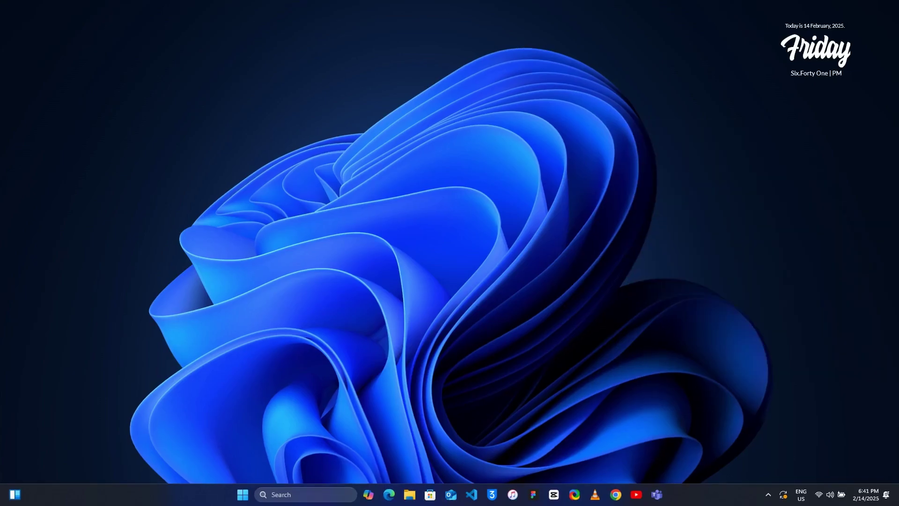